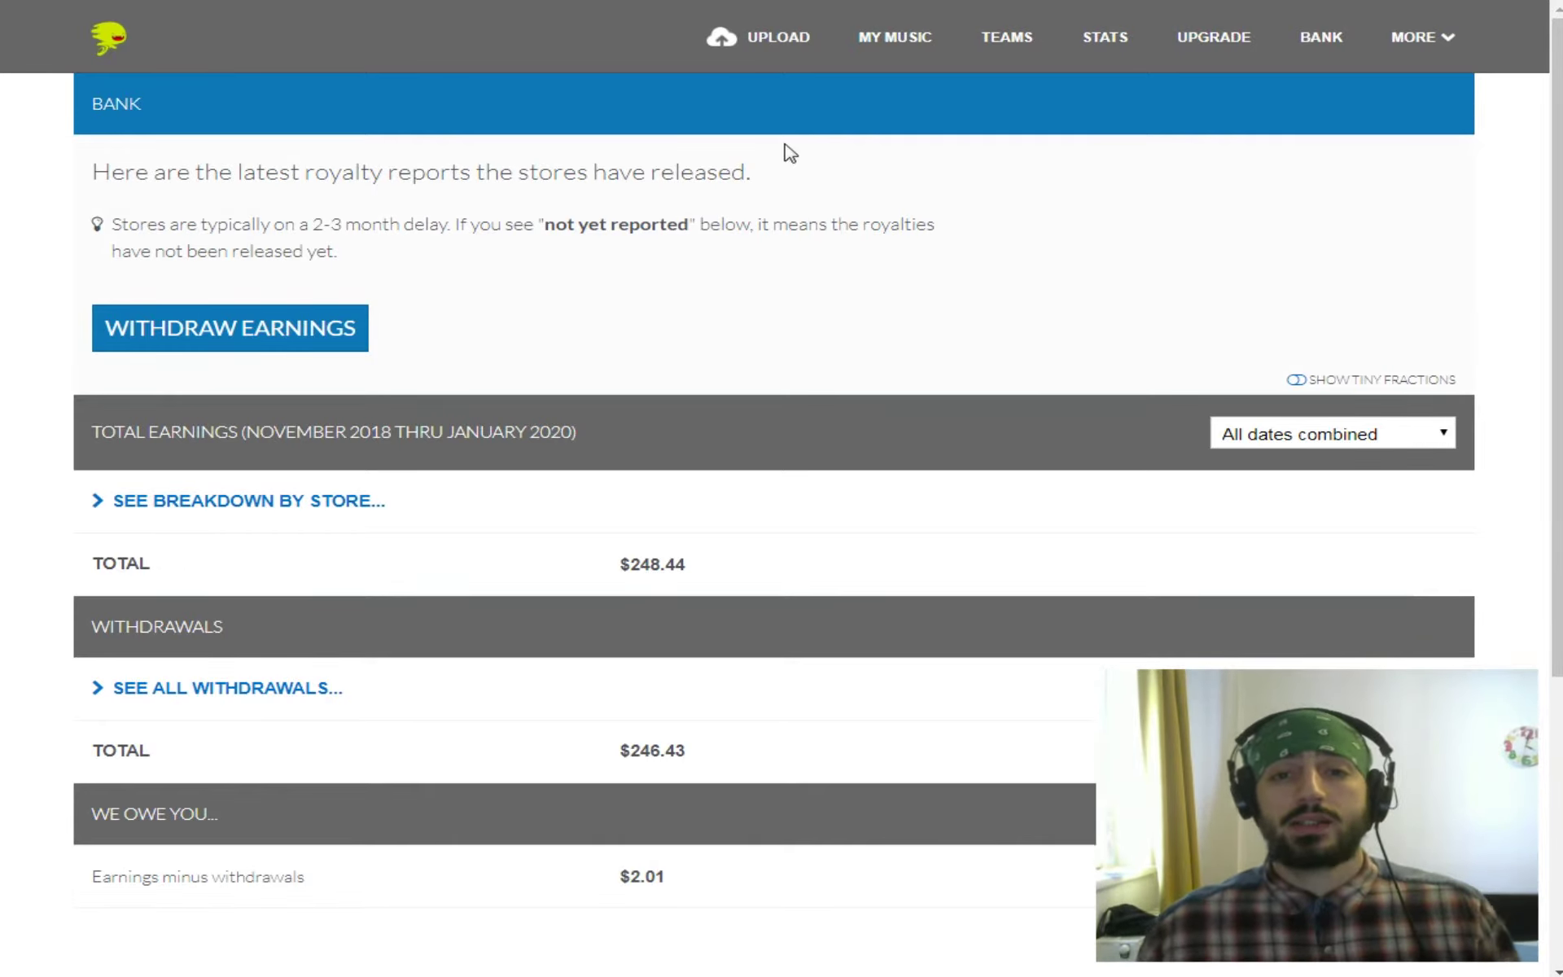
Open the Upload Music form from the top navigation and expand the song-count choices.
{"action": "left_click", "coordinate": [722, 41]}
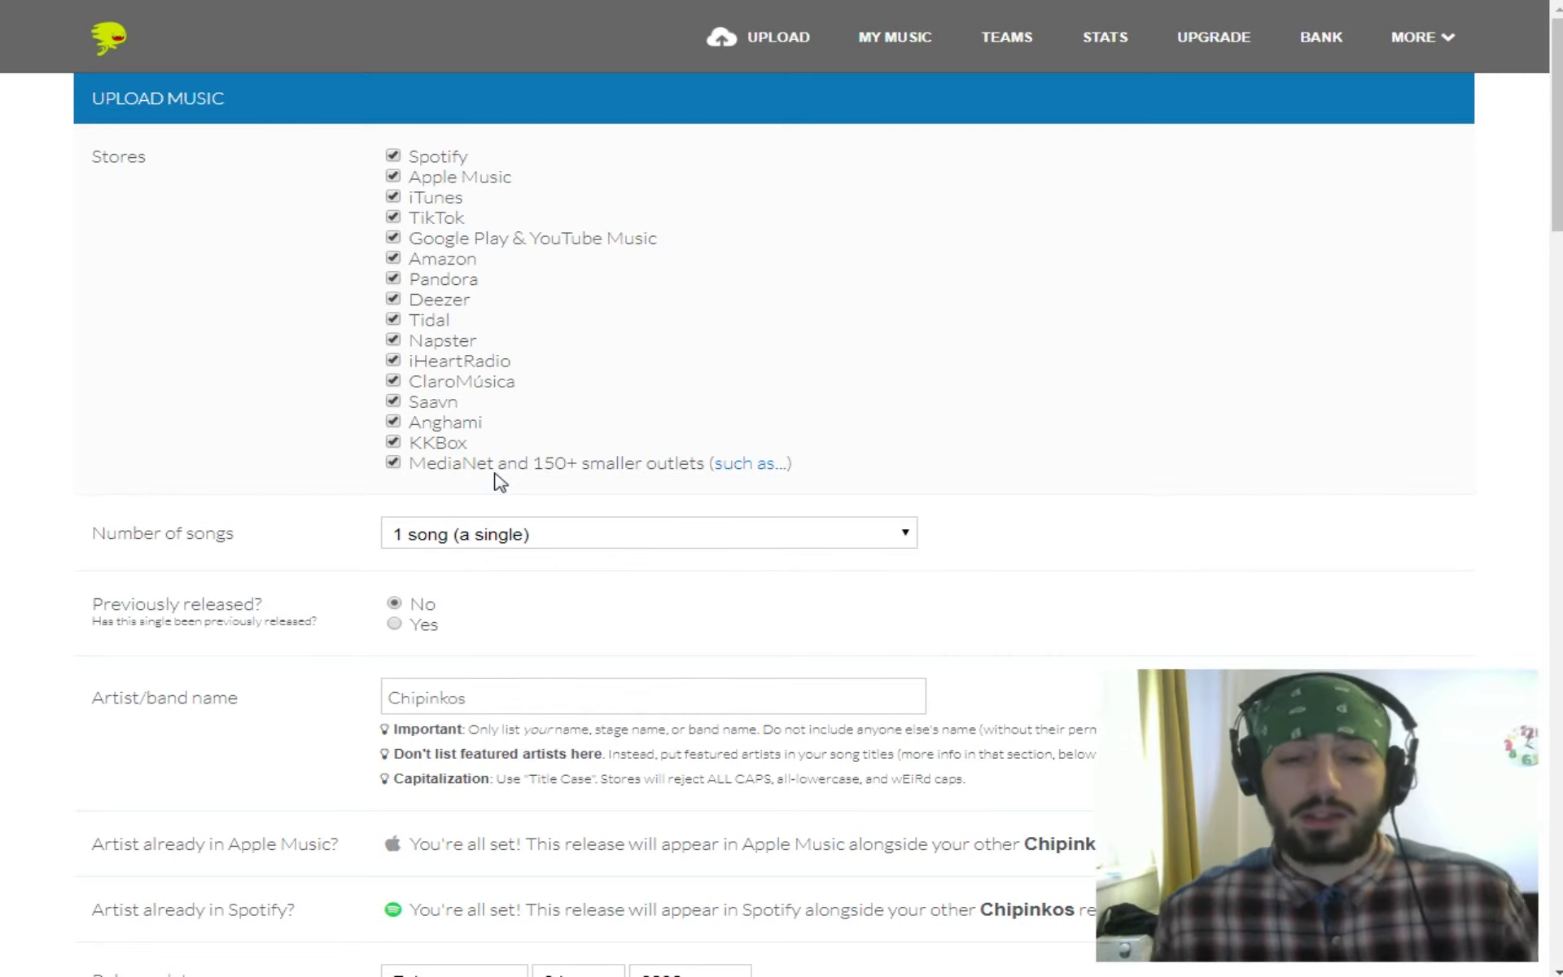
{"action": "left_click", "coordinate": [525, 547]}
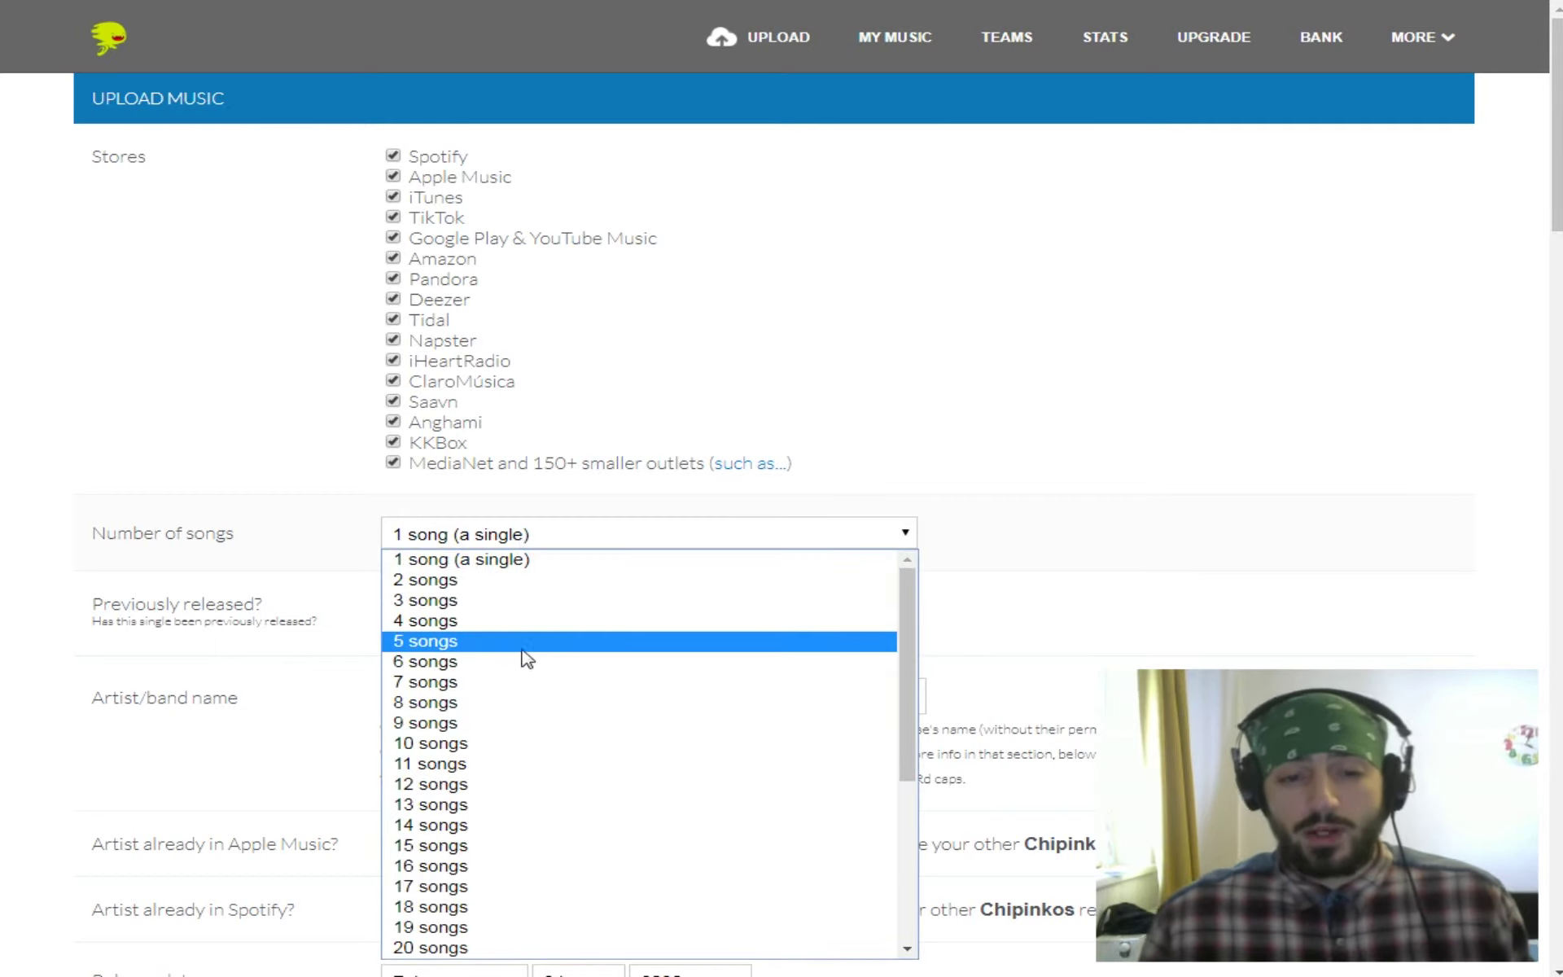
{"action": "left_click", "coordinate": [485, 562]}
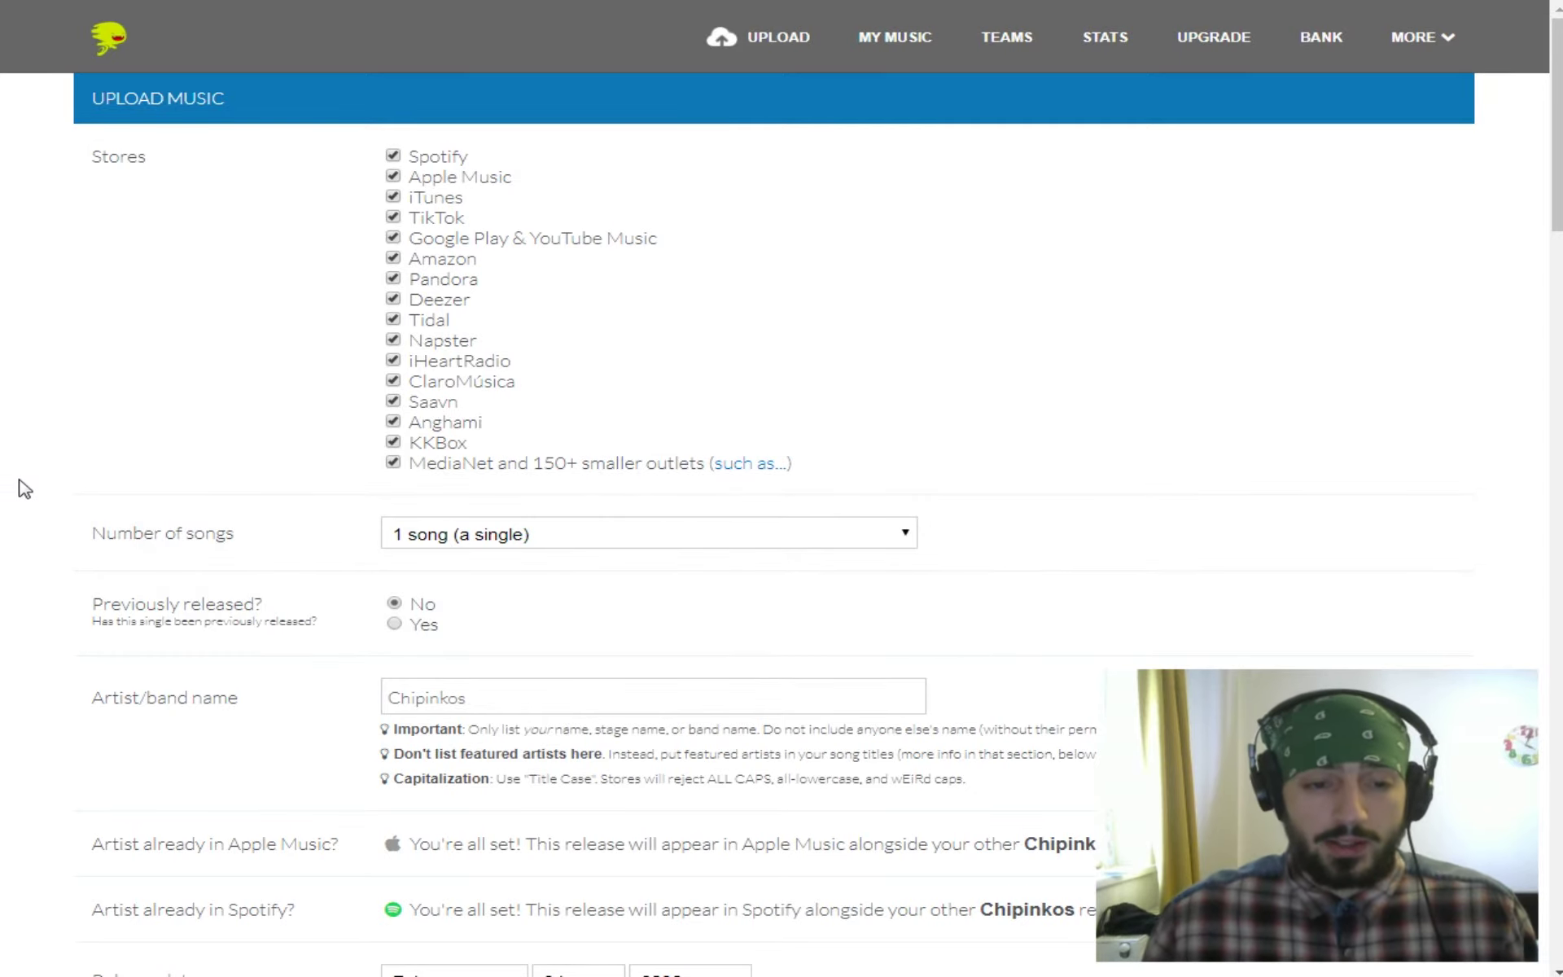
{"action": "scroll", "coordinate": [25, 489], "scroll_direction": "down", "scroll_amount": 1}
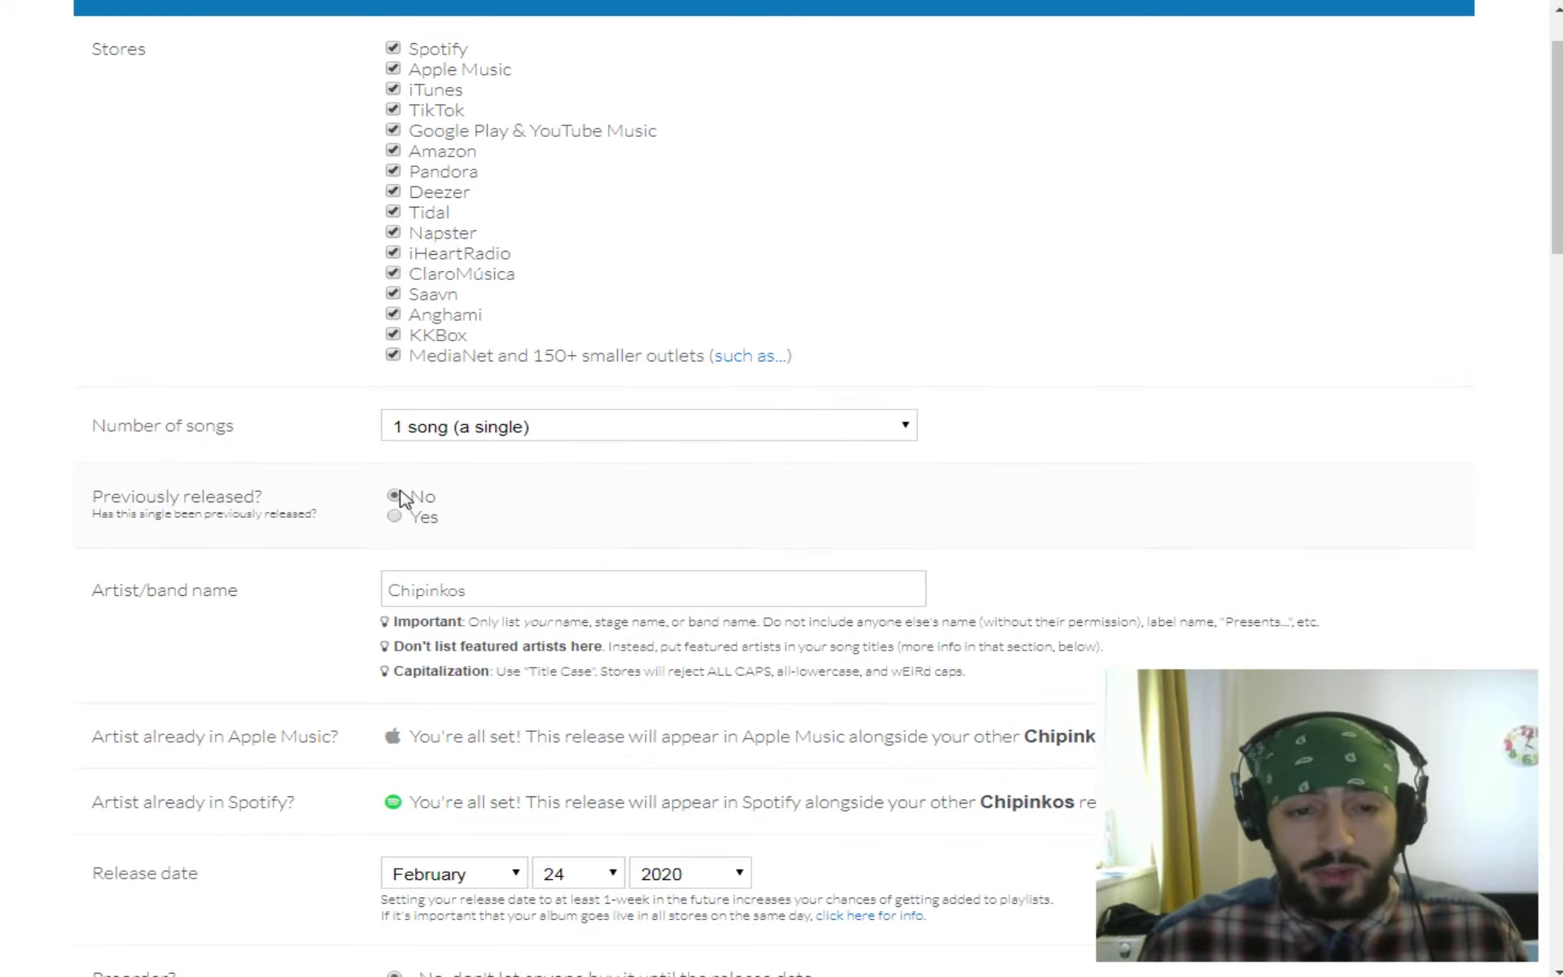
{"action": "scroll", "coordinate": [559, 516], "scroll_direction": "down", "scroll_amount": 1}
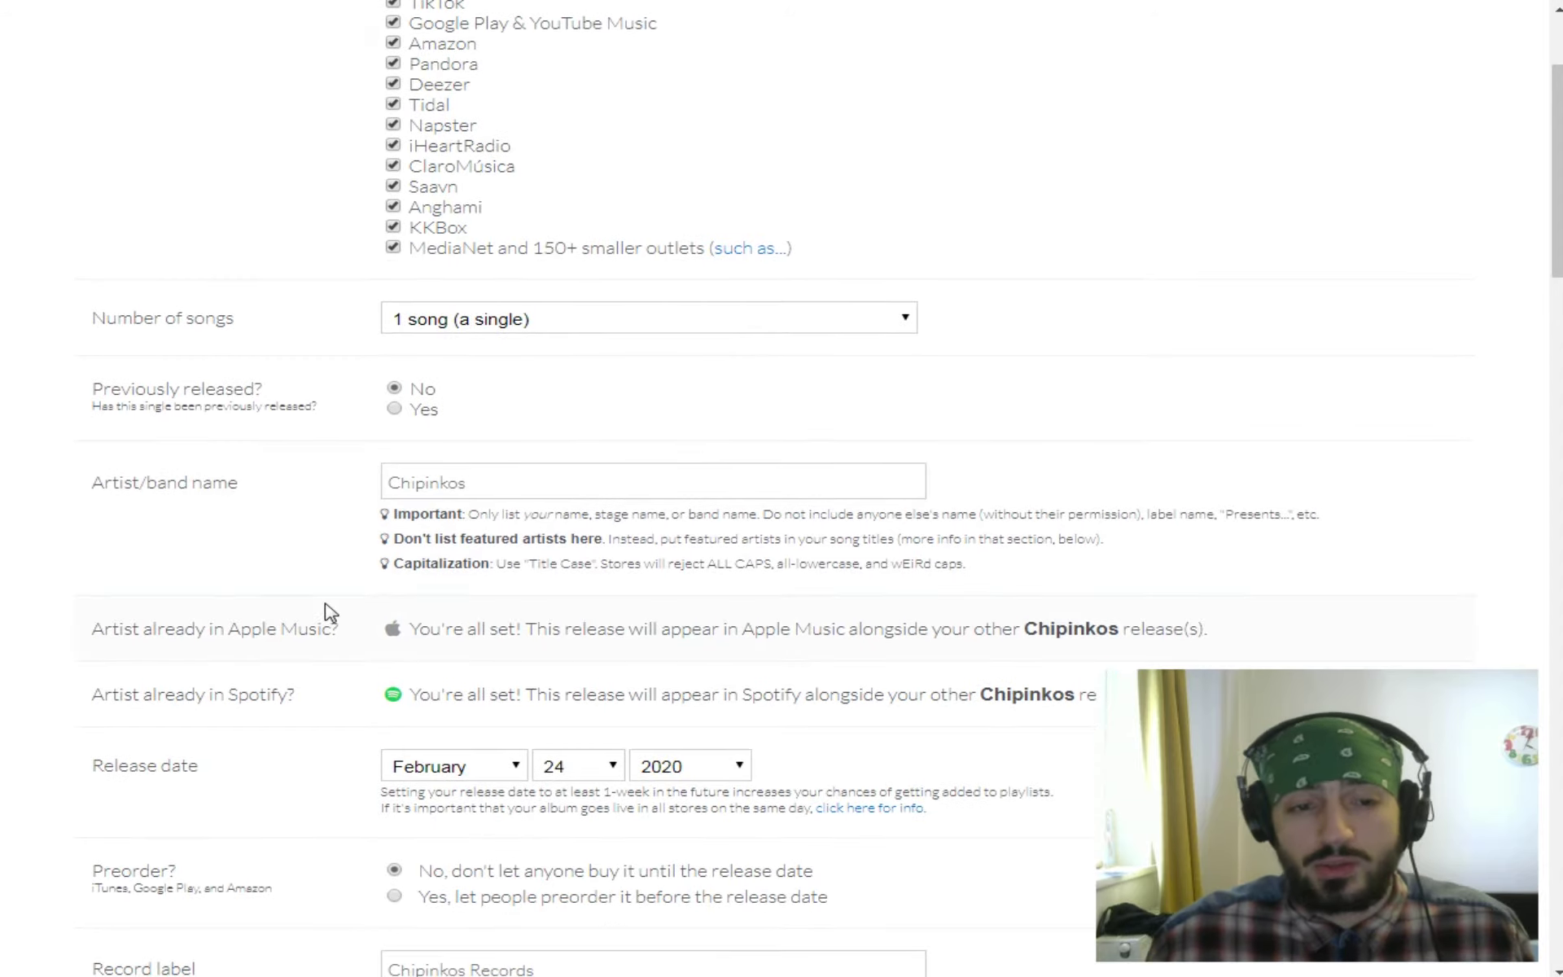
{"action": "scroll", "coordinate": [7, 523], "scroll_direction": "down", "scroll_amount": 1}
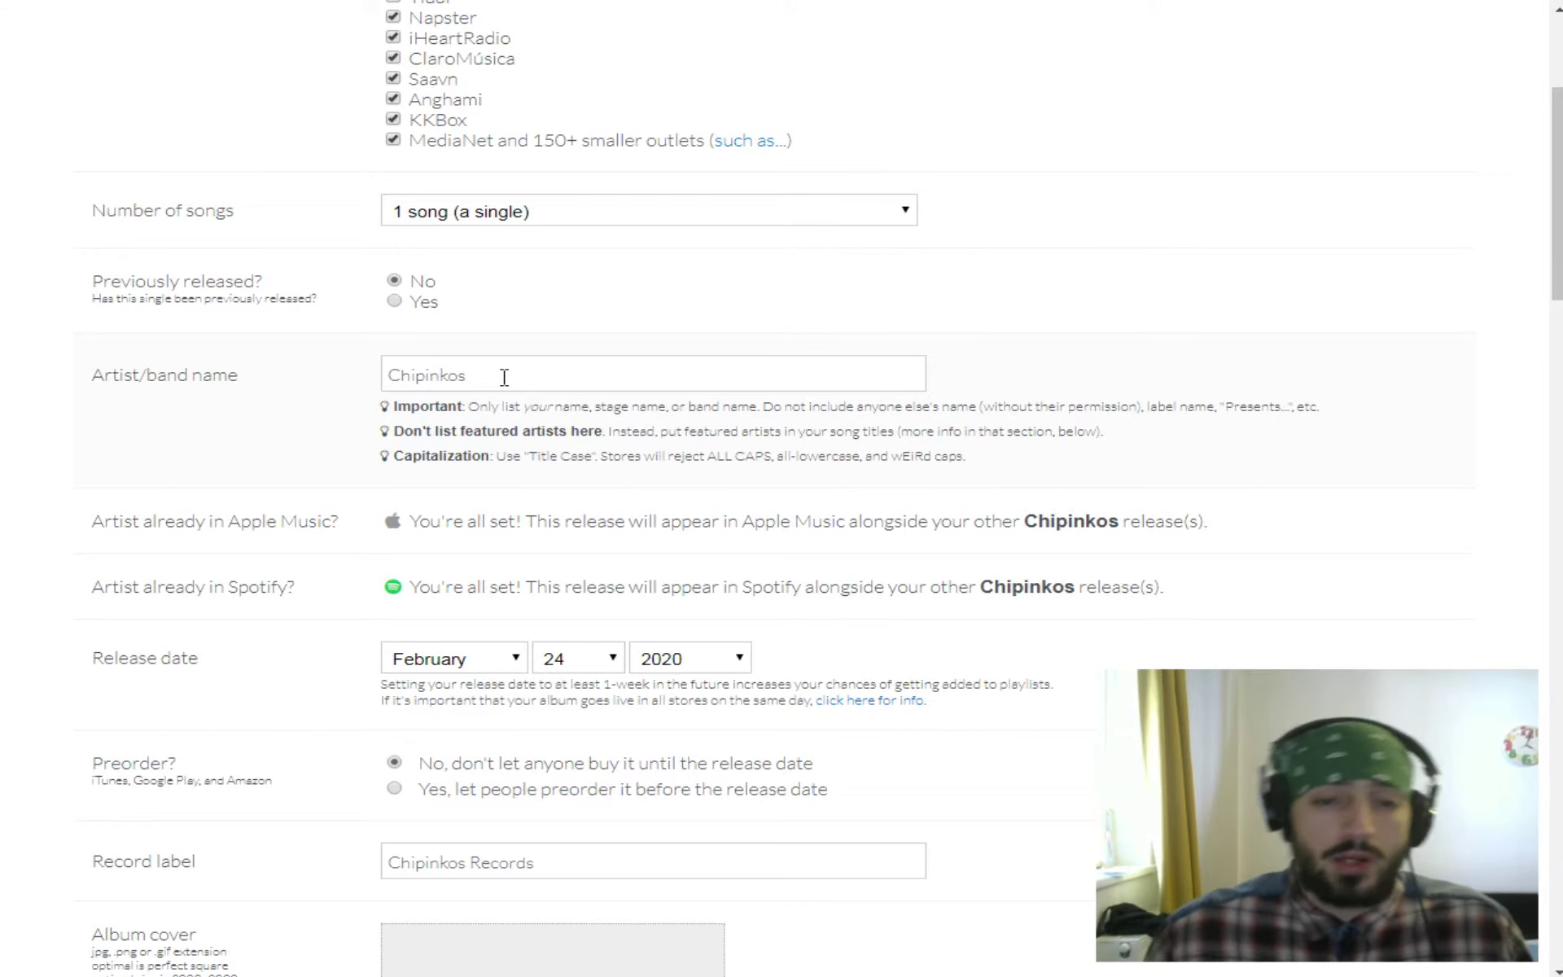
{"action": "double_click", "coordinate": [391, 375]}
{"action": "left_click", "coordinate": [300, 425]}
{"action": "scroll", "coordinate": [364, 462], "scroll_direction": "down", "scroll_amount": 1}
{"action": "scroll", "coordinate": [365, 463], "scroll_direction": "down", "scroll_amount": 3}
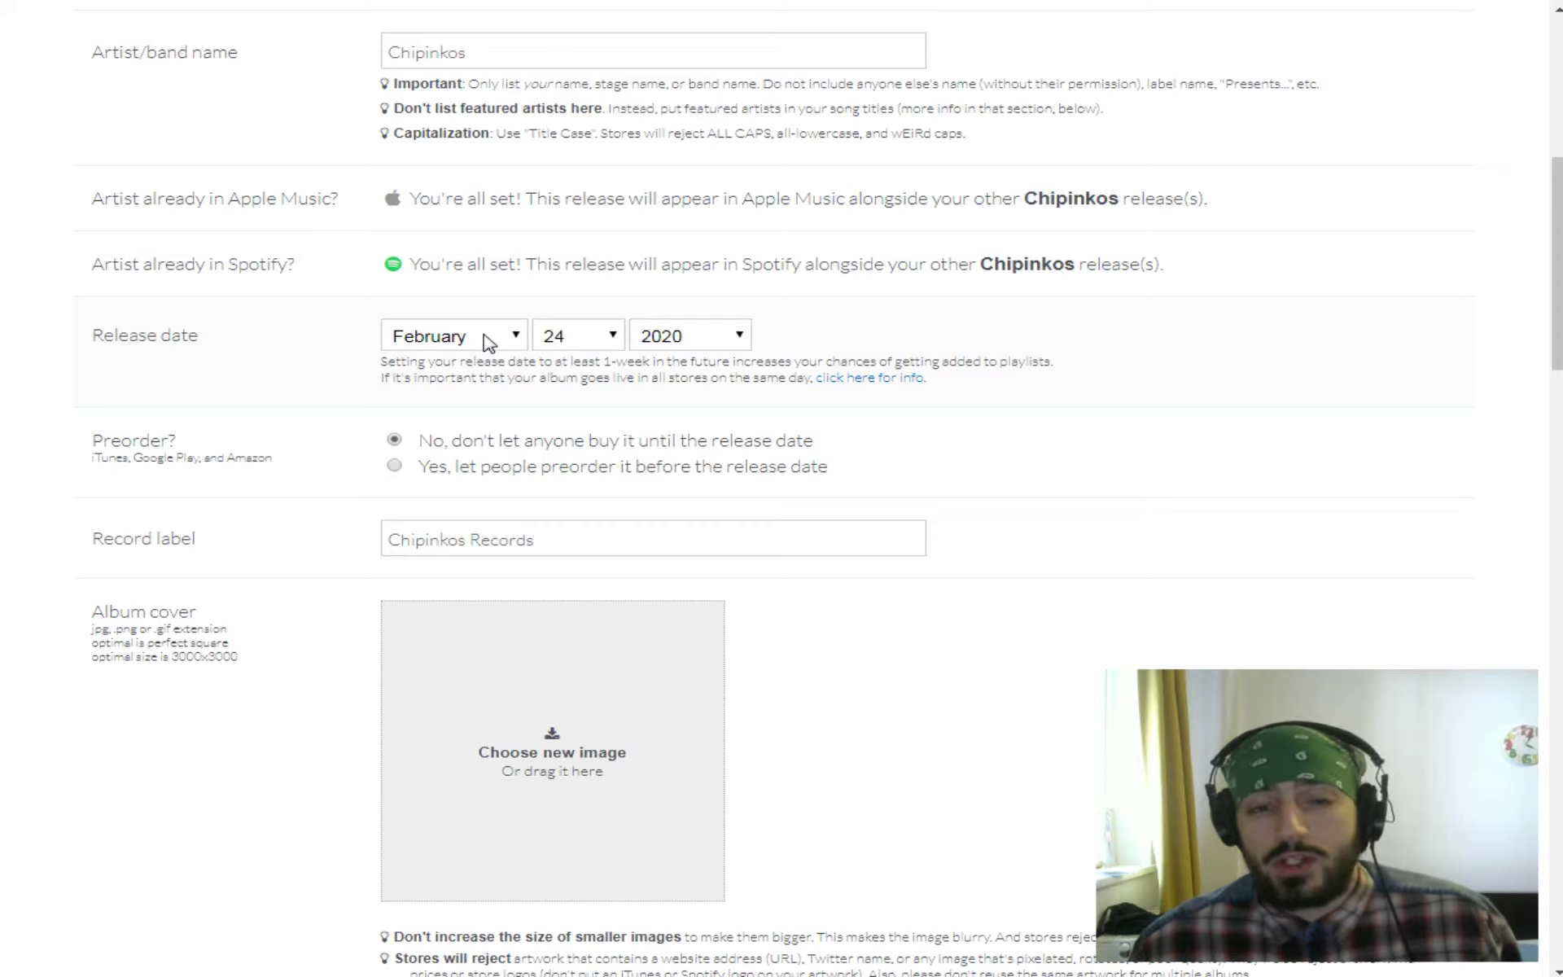
{"action": "left_click", "coordinate": [489, 340]}
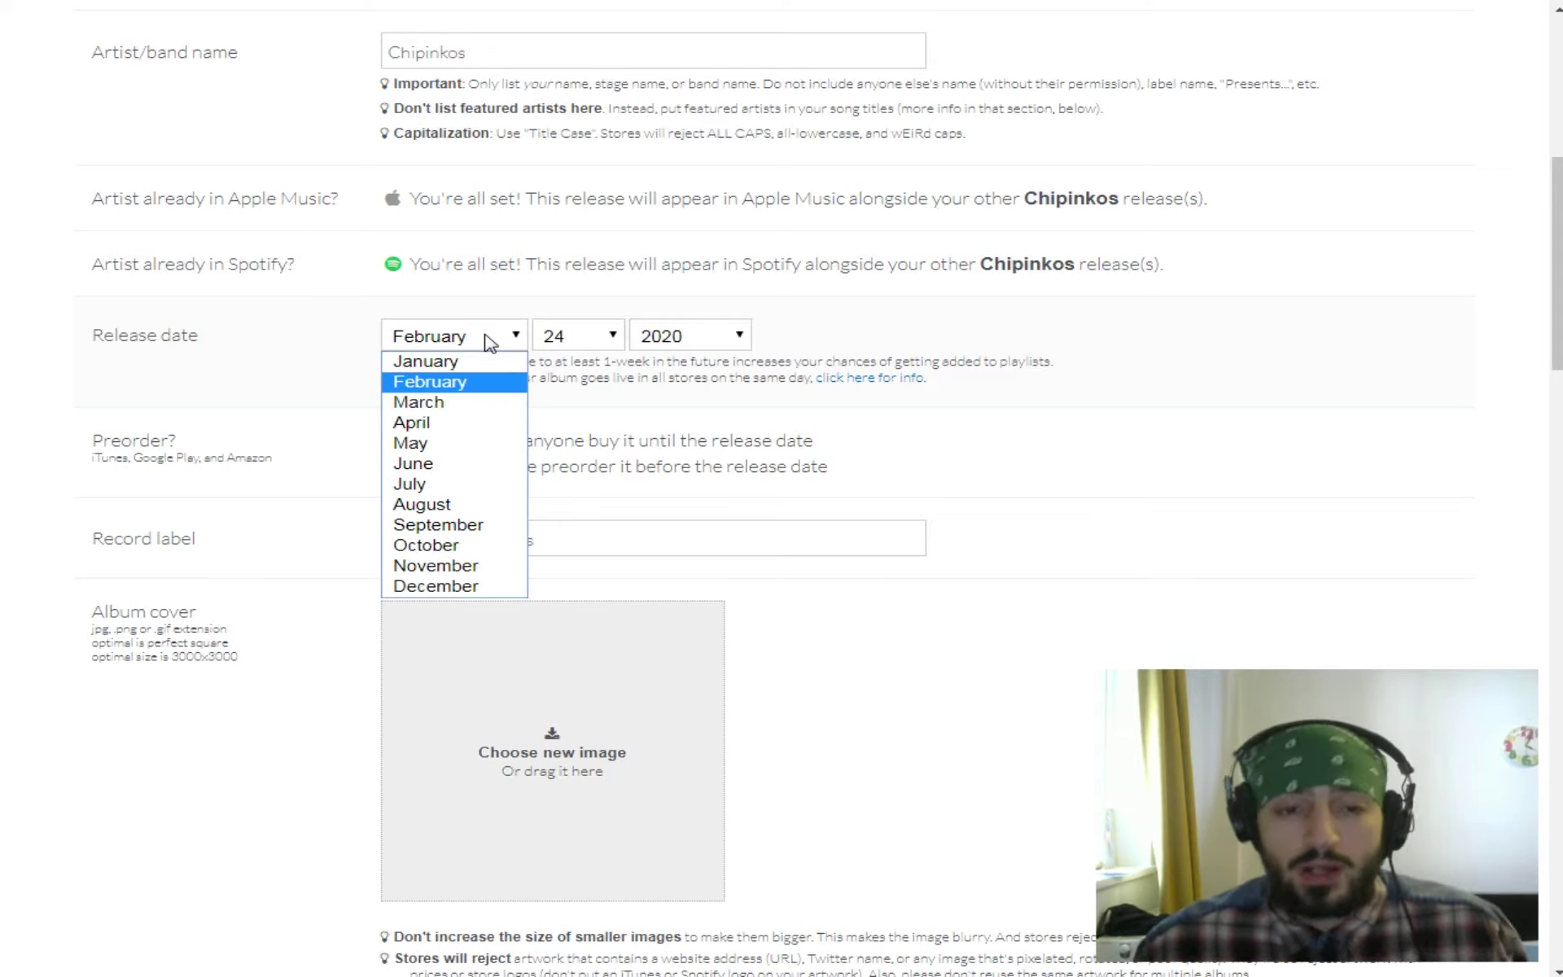
{"action": "left_click", "coordinate": [492, 403]}
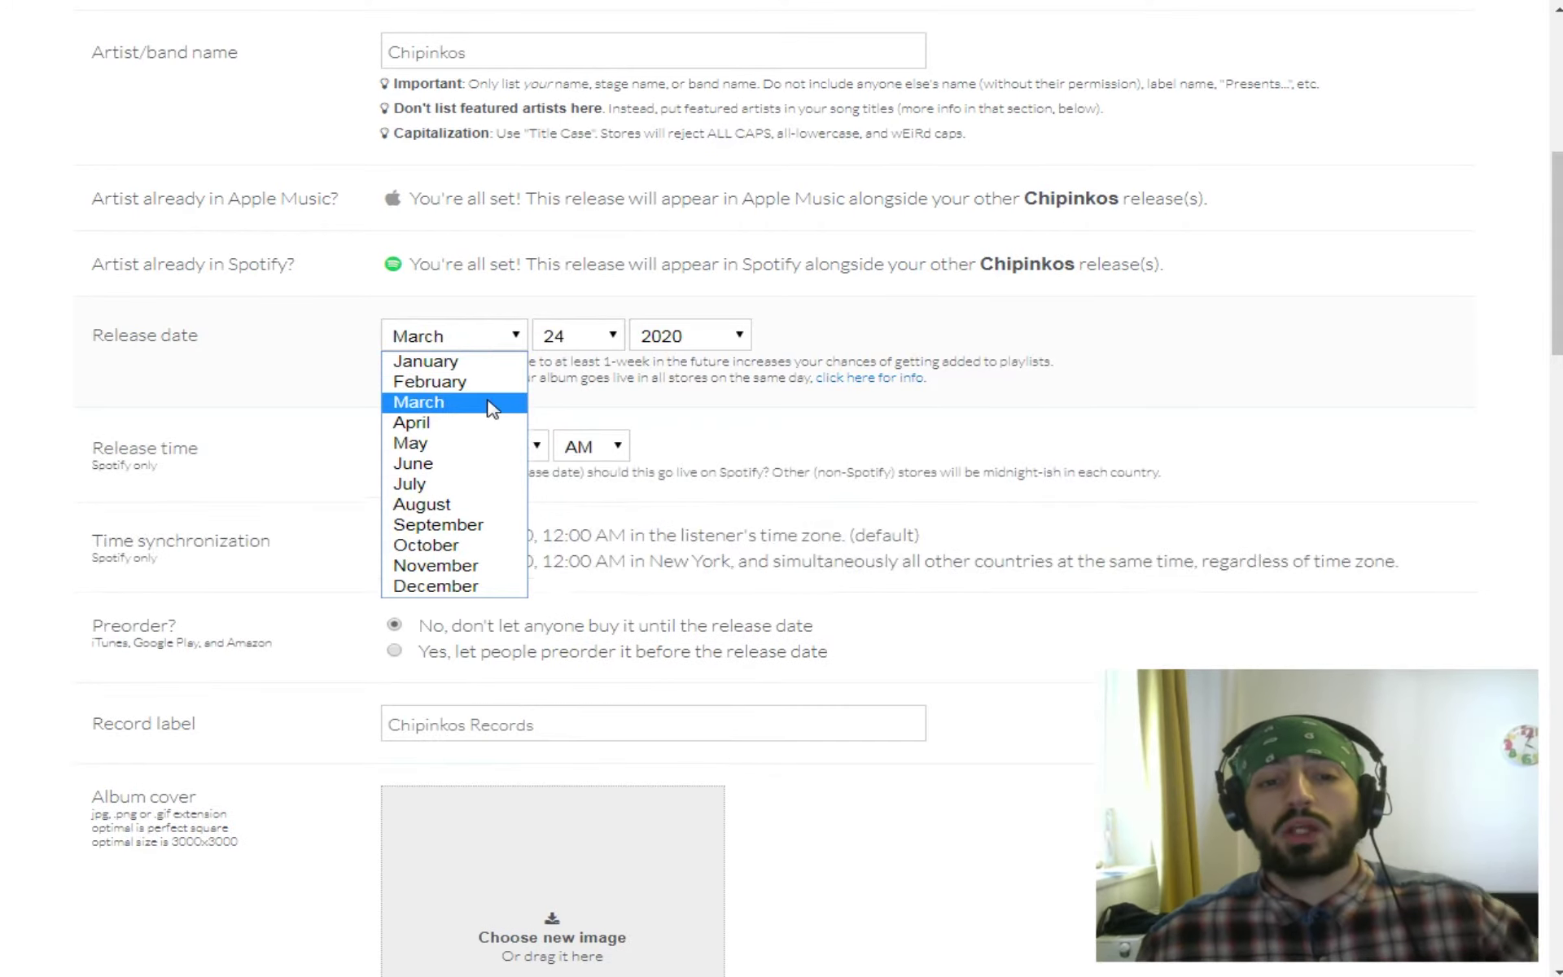
{"action": "left_click", "coordinate": [483, 344]}
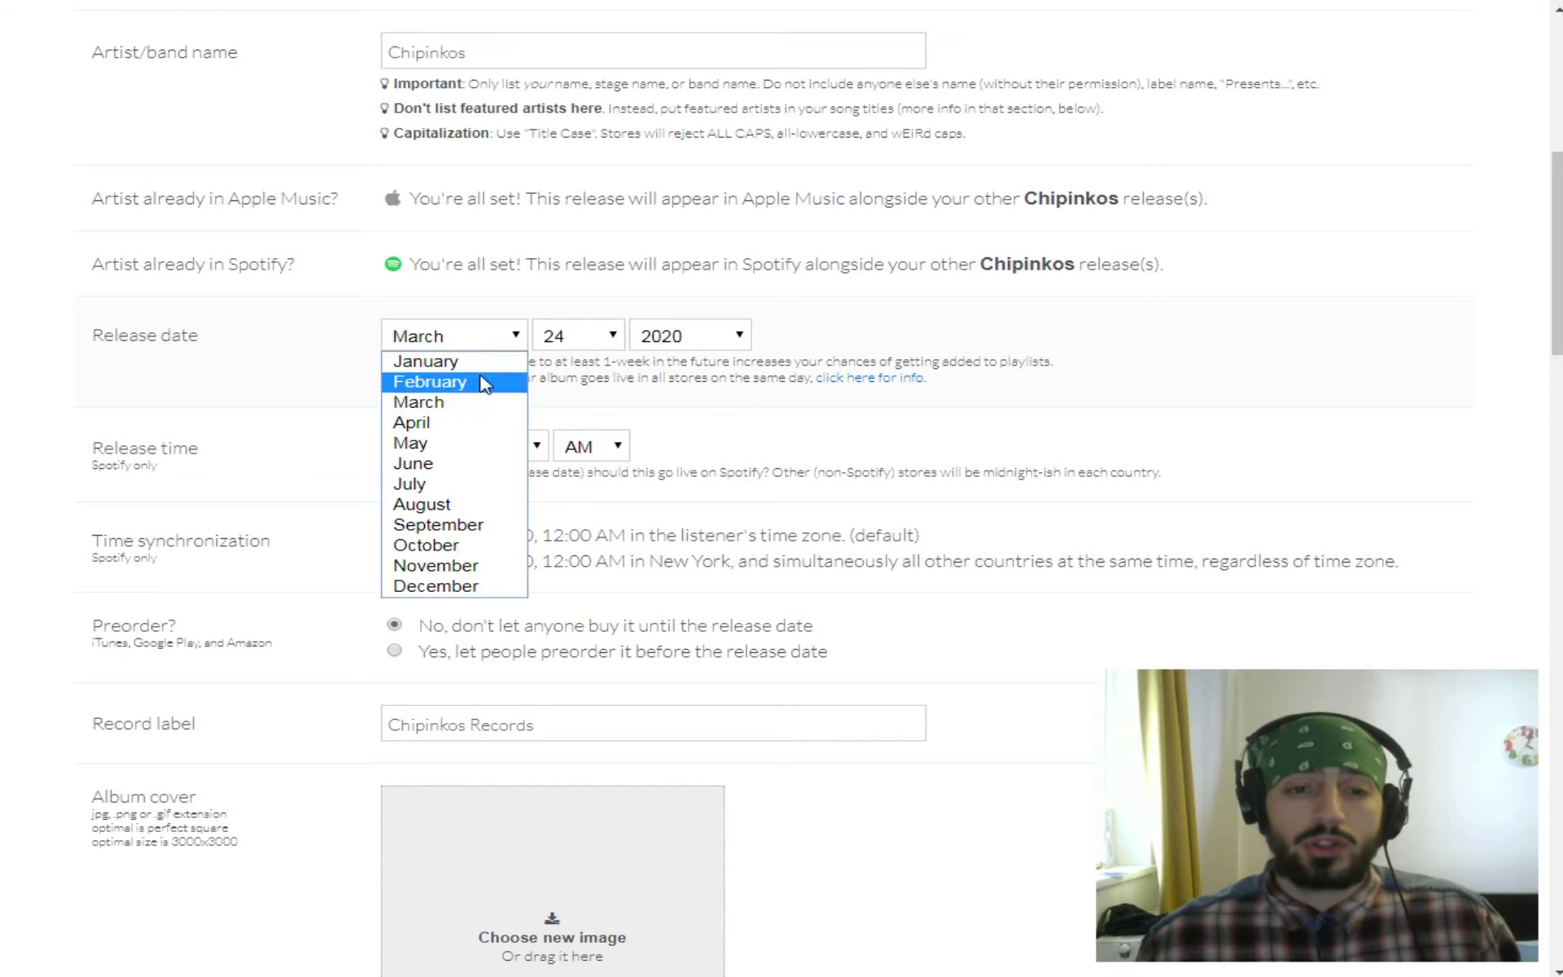
{"action": "left_click", "coordinate": [481, 379]}
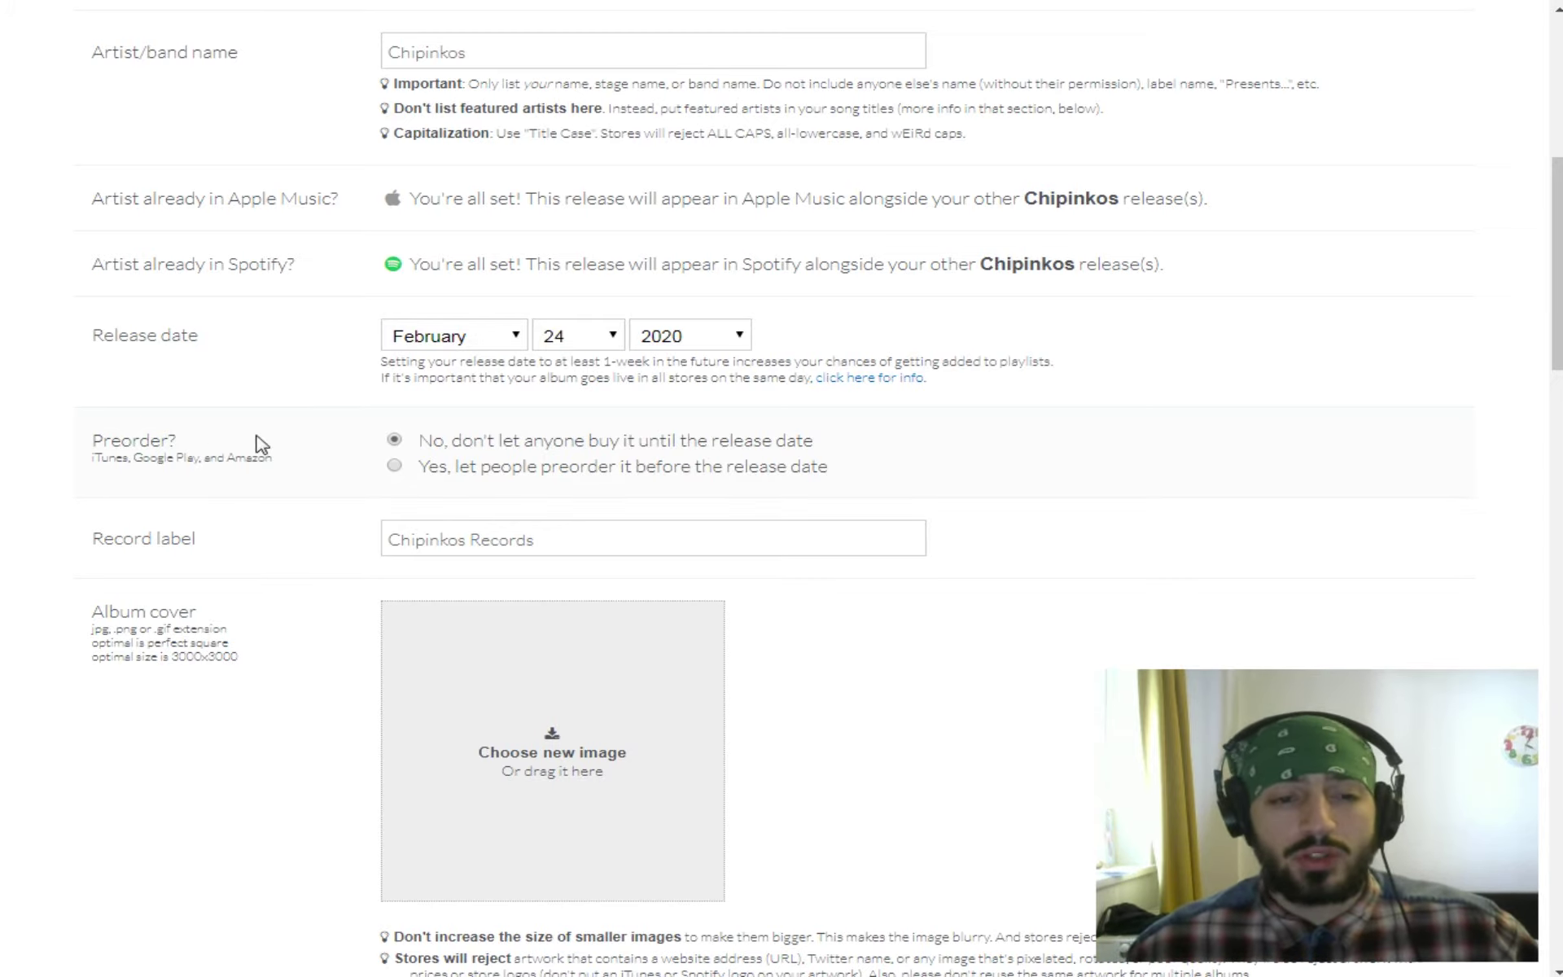
{"action": "scroll", "coordinate": [326, 468], "scroll_direction": "down", "scroll_amount": 3}
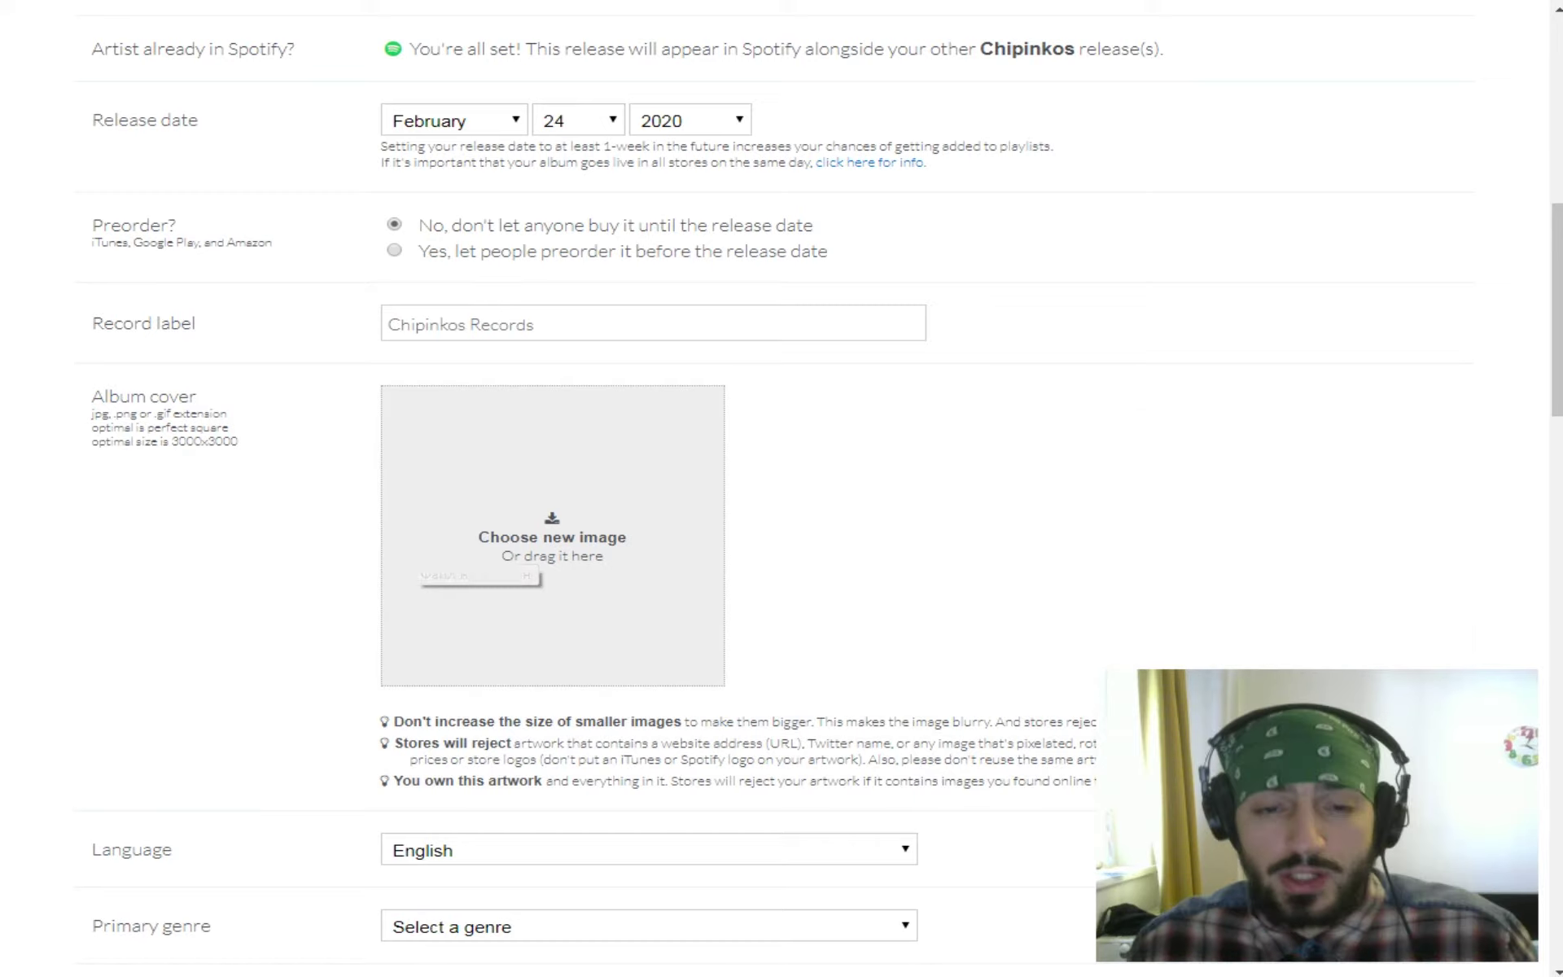
{"action": "left_click", "coordinate": [552, 327]}
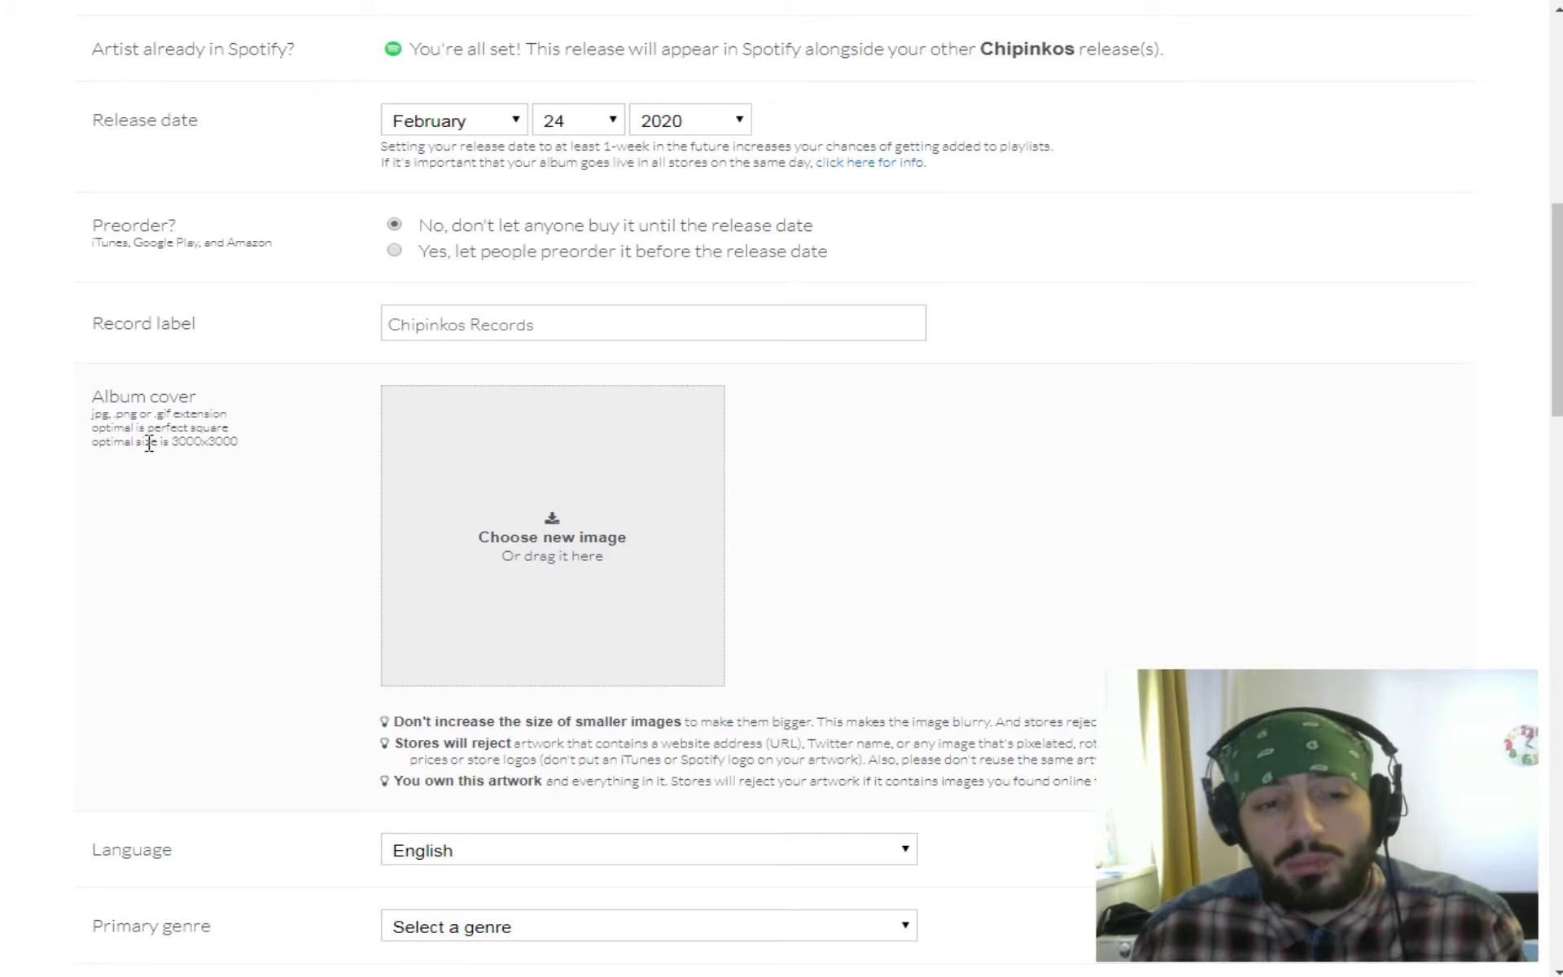
{"action": "left_click_drag", "start_coordinate": [174, 444], "coordinate": [210, 446]}
{"action": "left_click", "coordinate": [283, 486]}
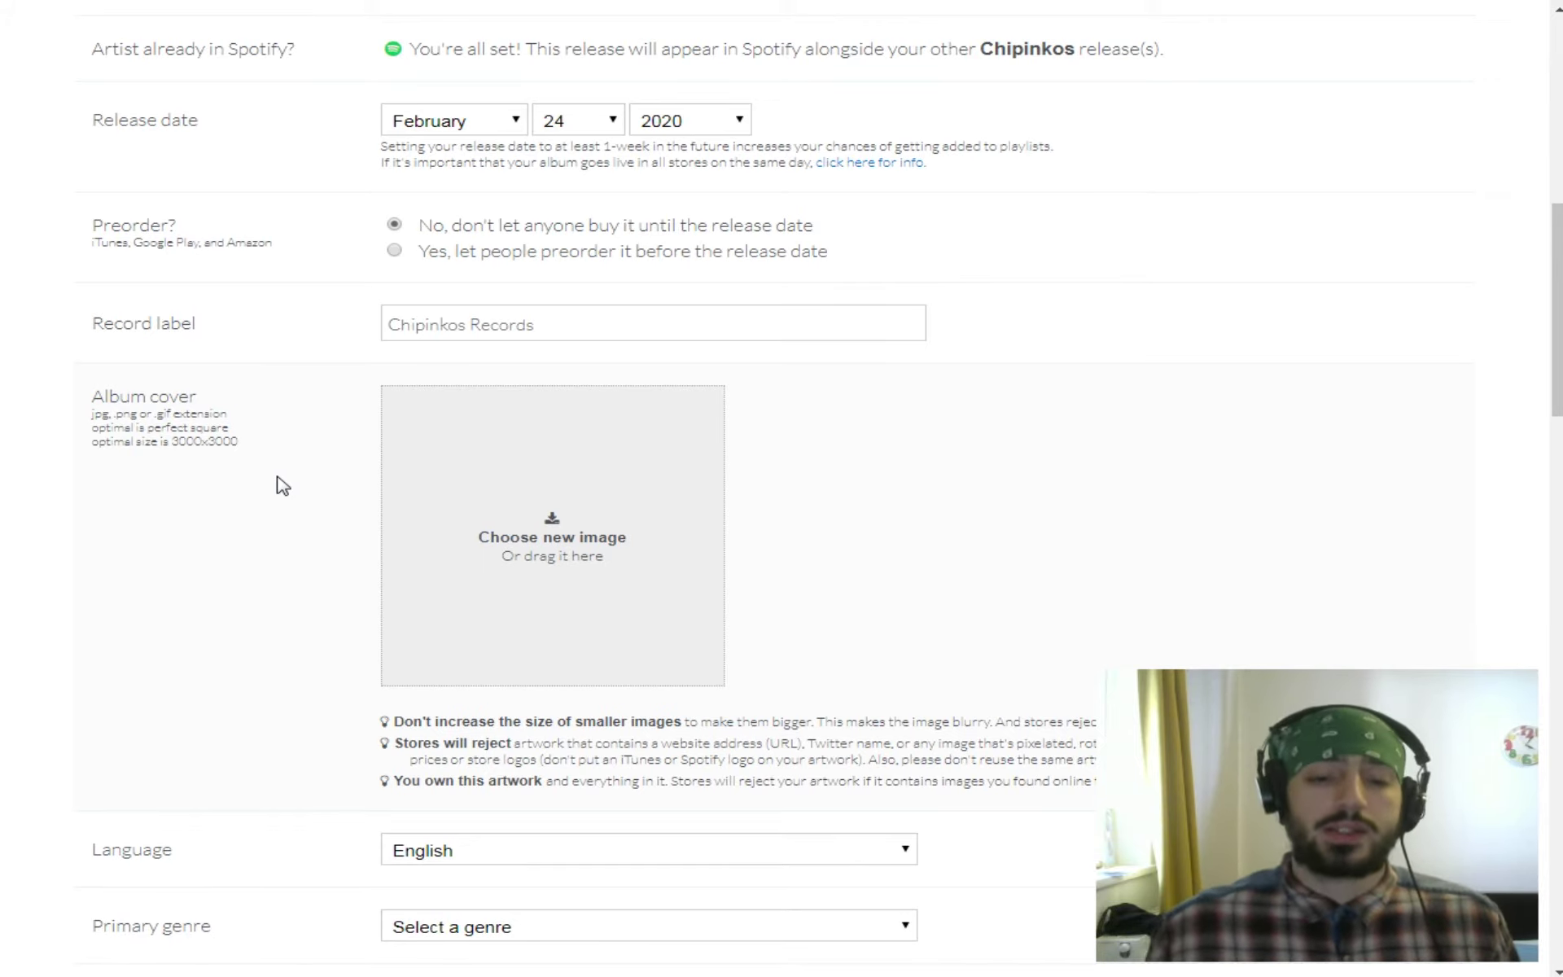
Keep English as the release language.
{"action": "scroll", "coordinate": [1280, 502], "scroll_direction": "down", "scroll_amount": 3}
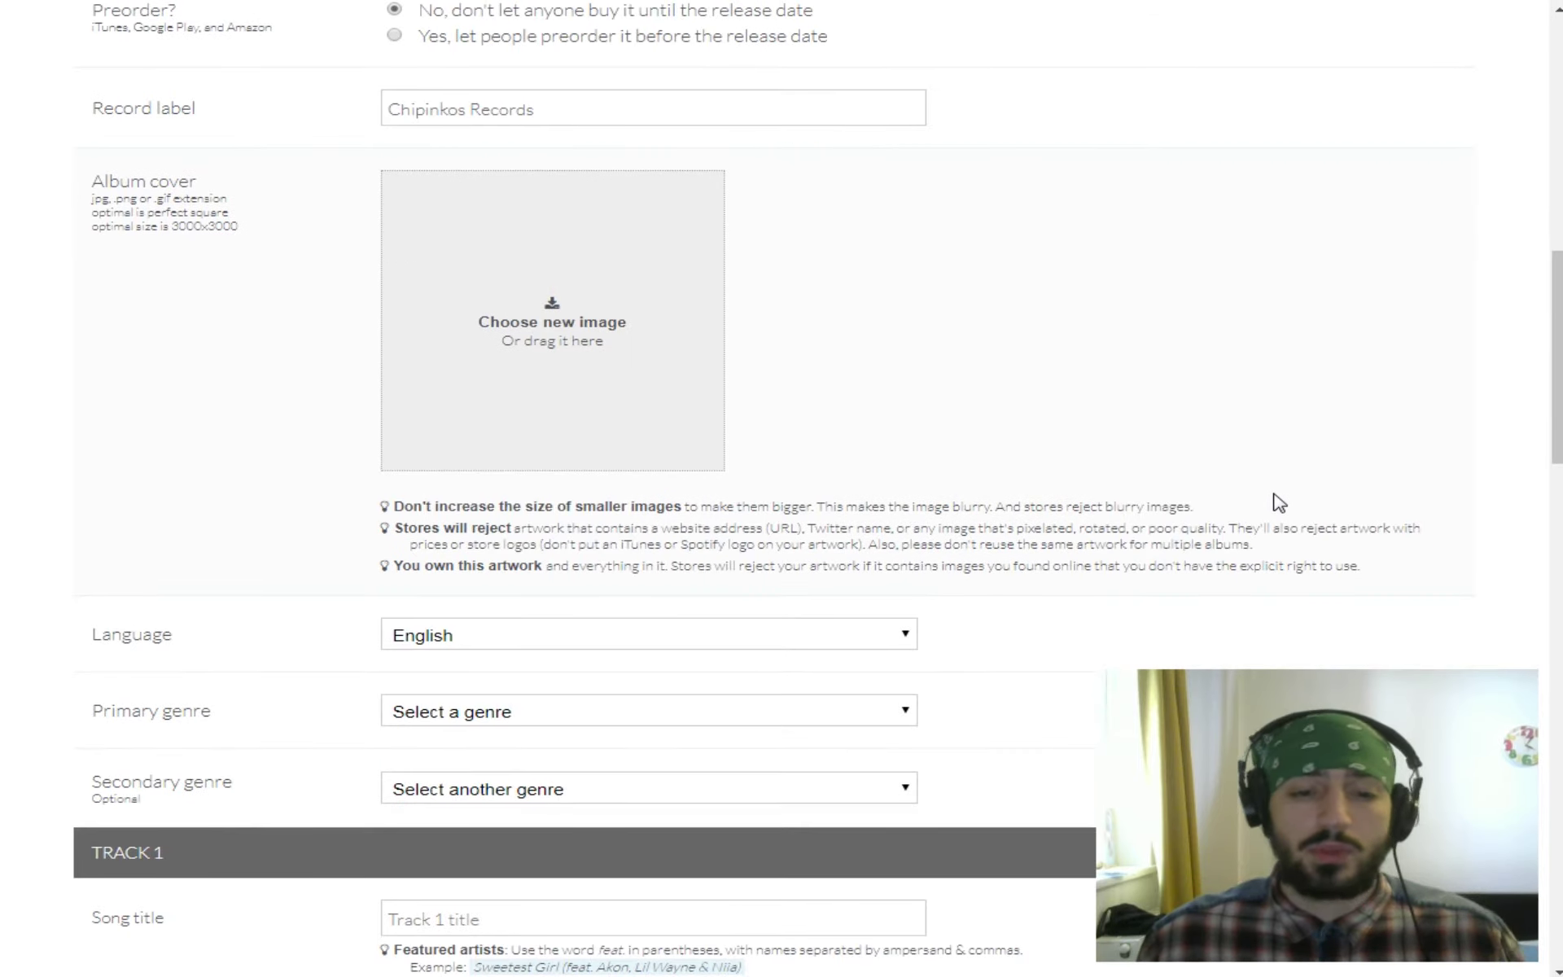
{"action": "scroll", "coordinate": [1275, 466], "scroll_direction": "down", "scroll_amount": 1}
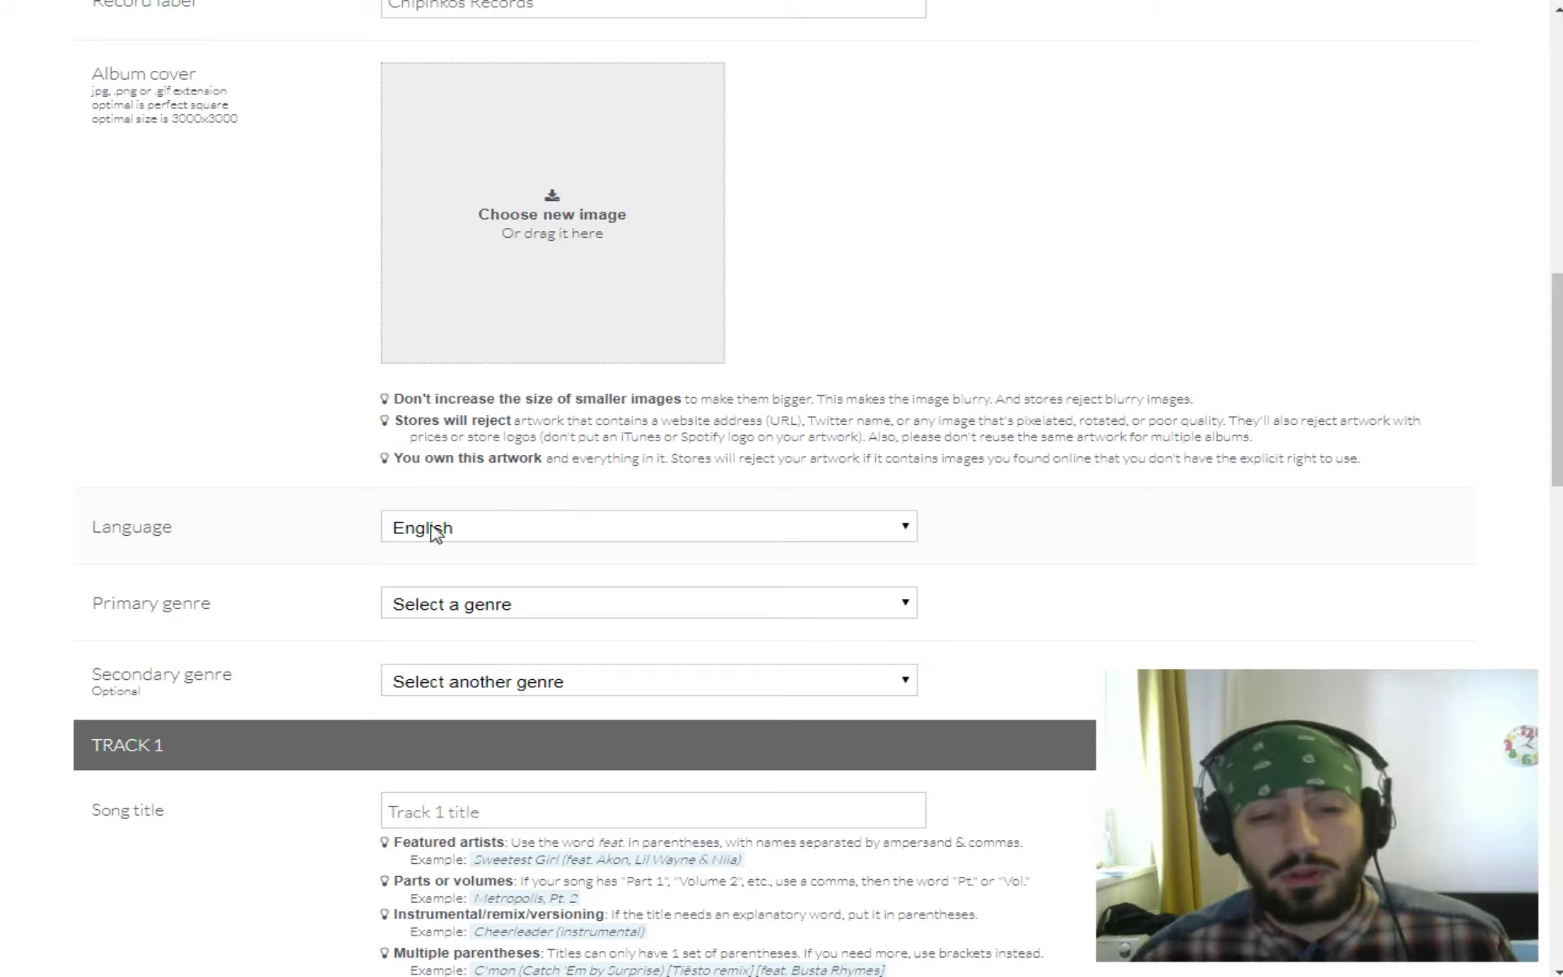
{"action": "left_click", "coordinate": [595, 537]}
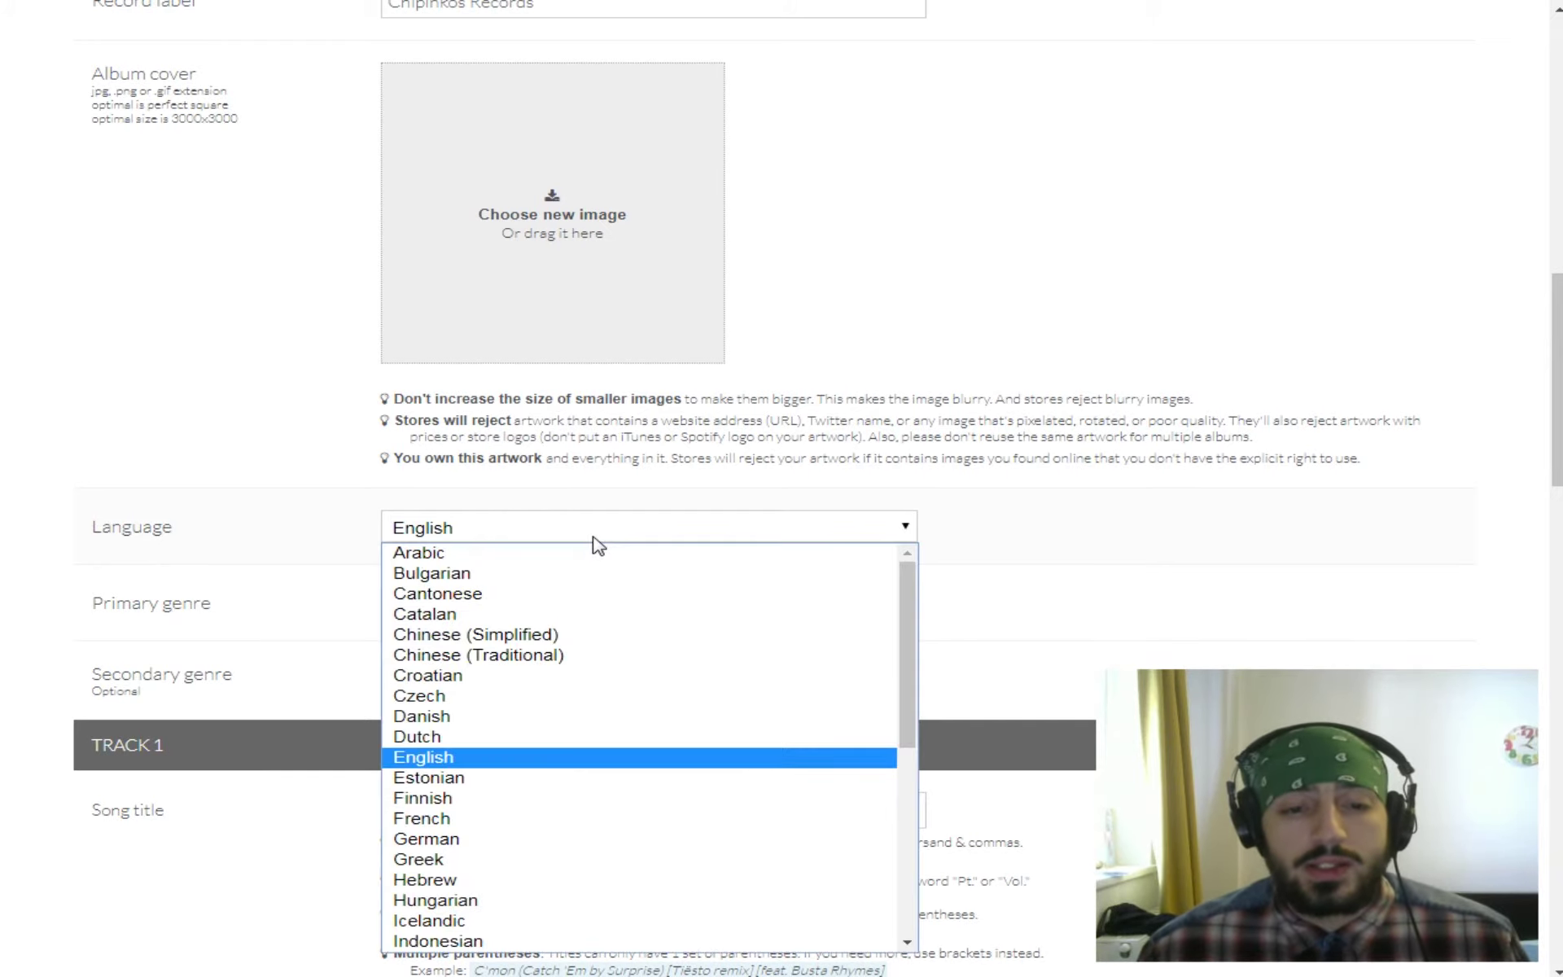
{"action": "left_click", "coordinate": [513, 759]}
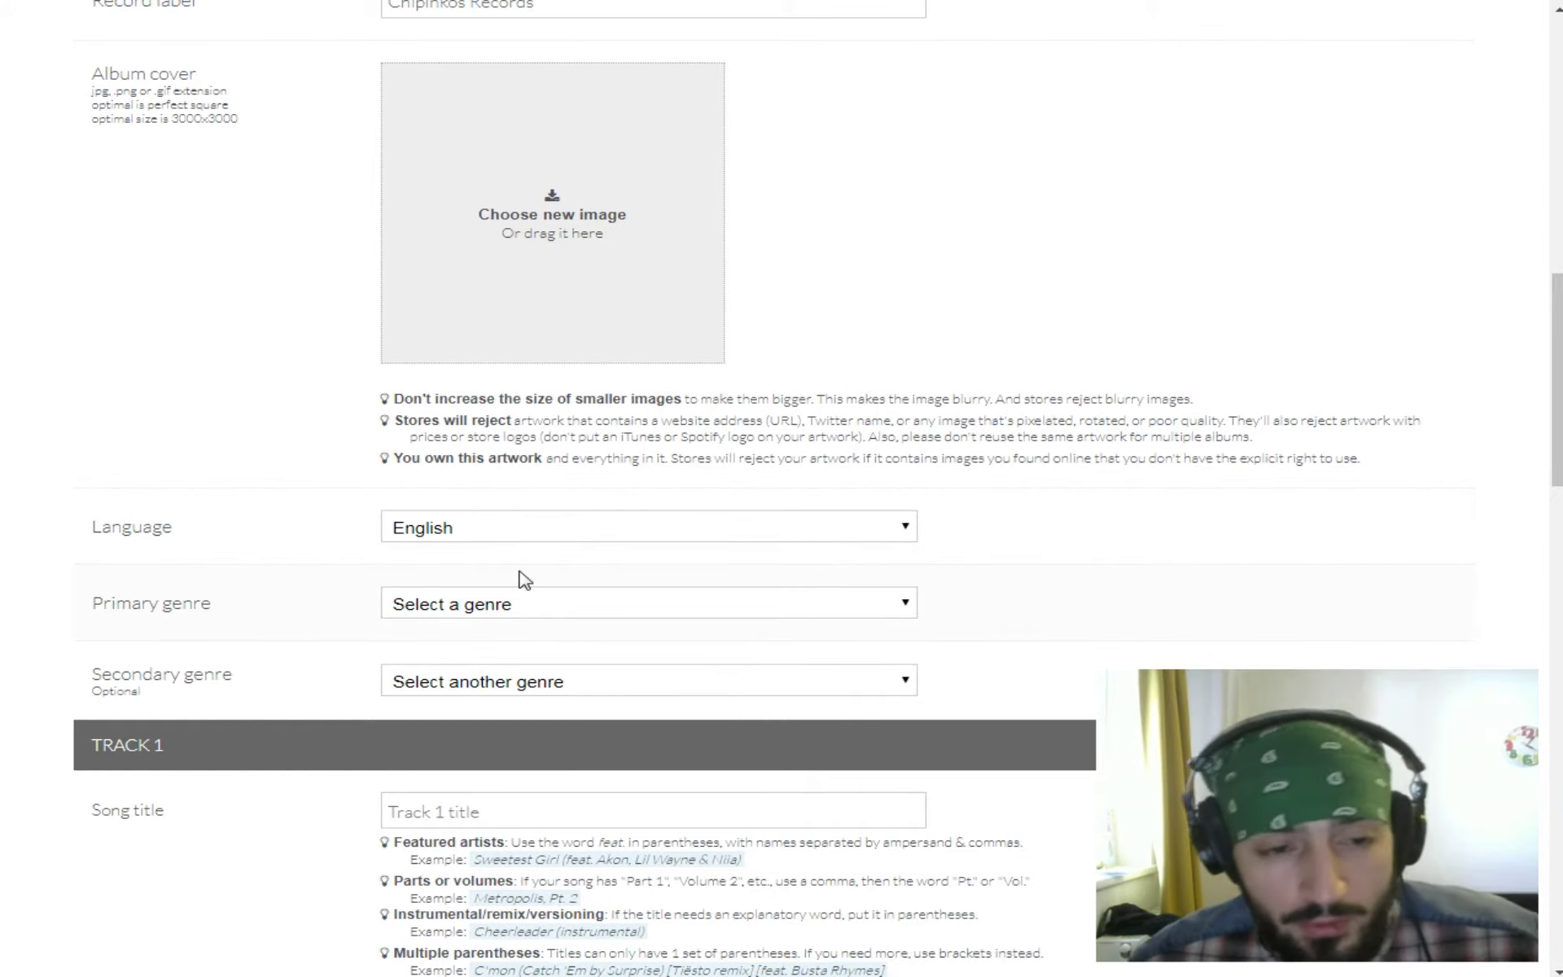
Choose Hip Hop/Rap as primary genre and Jazz as secondary genre.
{"action": "left_click", "coordinate": [529, 612]}
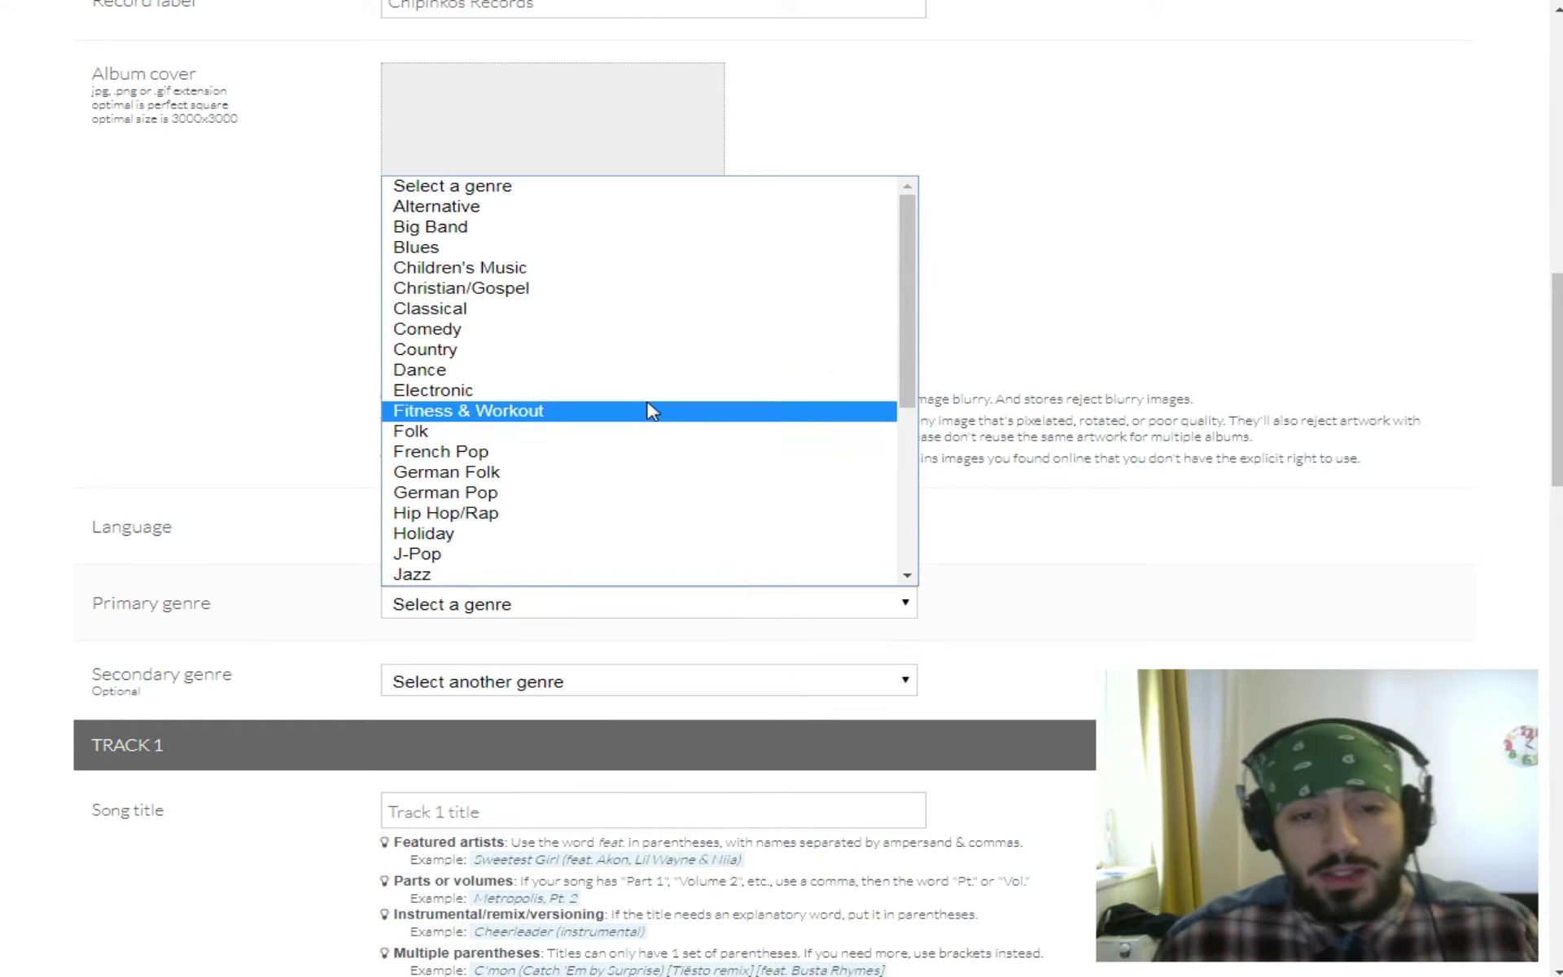
{"action": "left_click", "coordinate": [613, 518]}
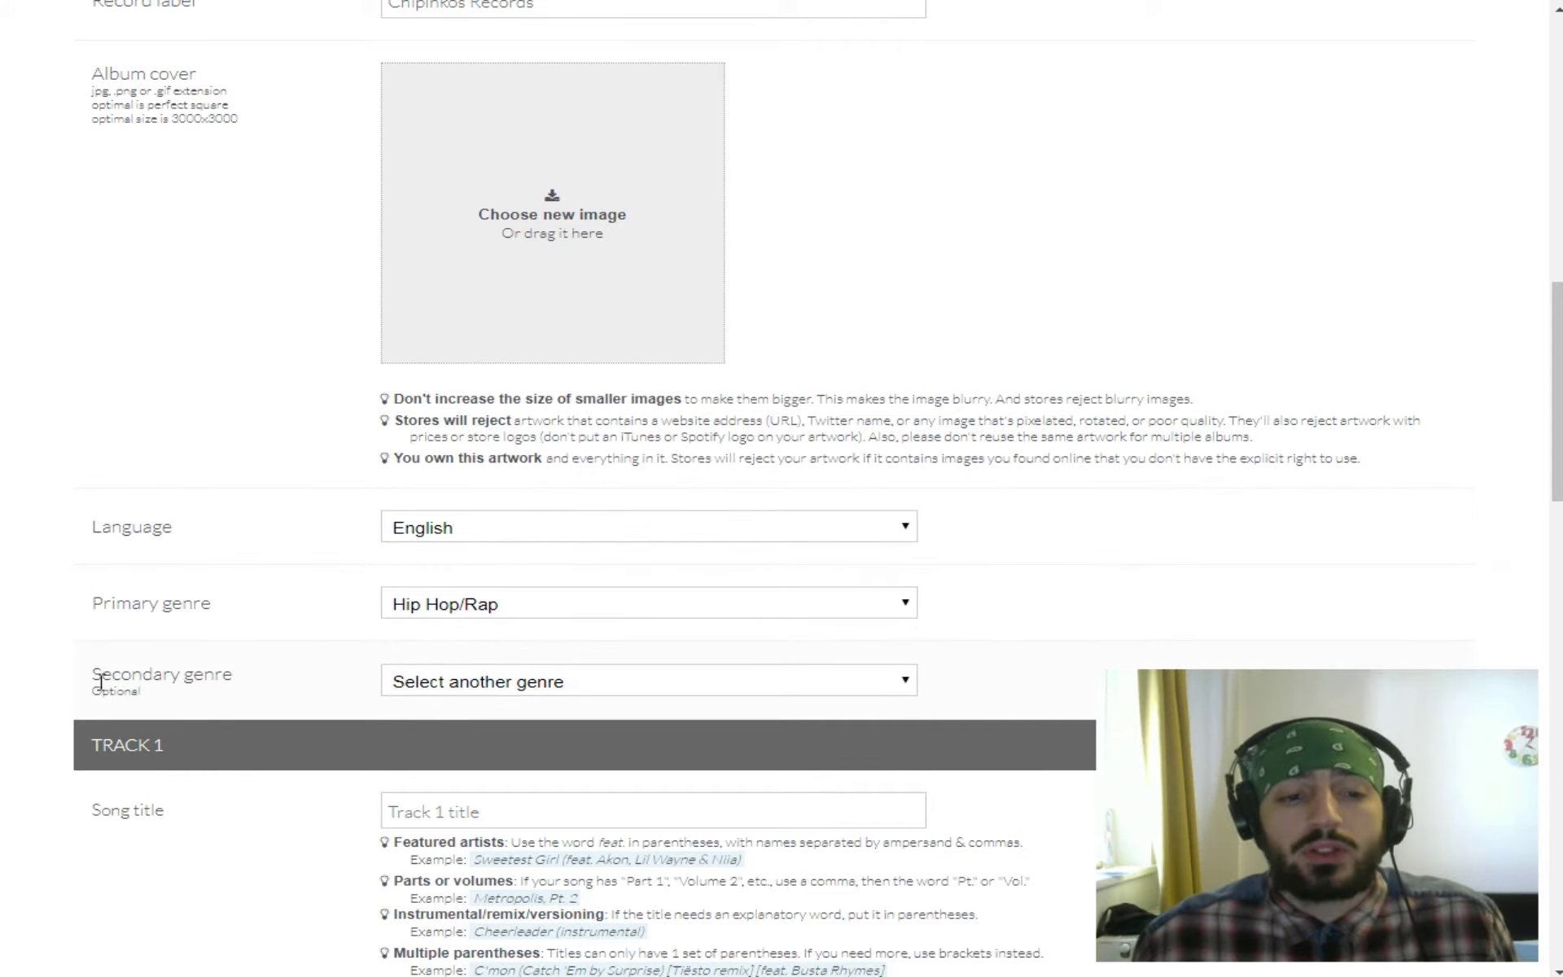
{"action": "left_click", "coordinate": [489, 691]}
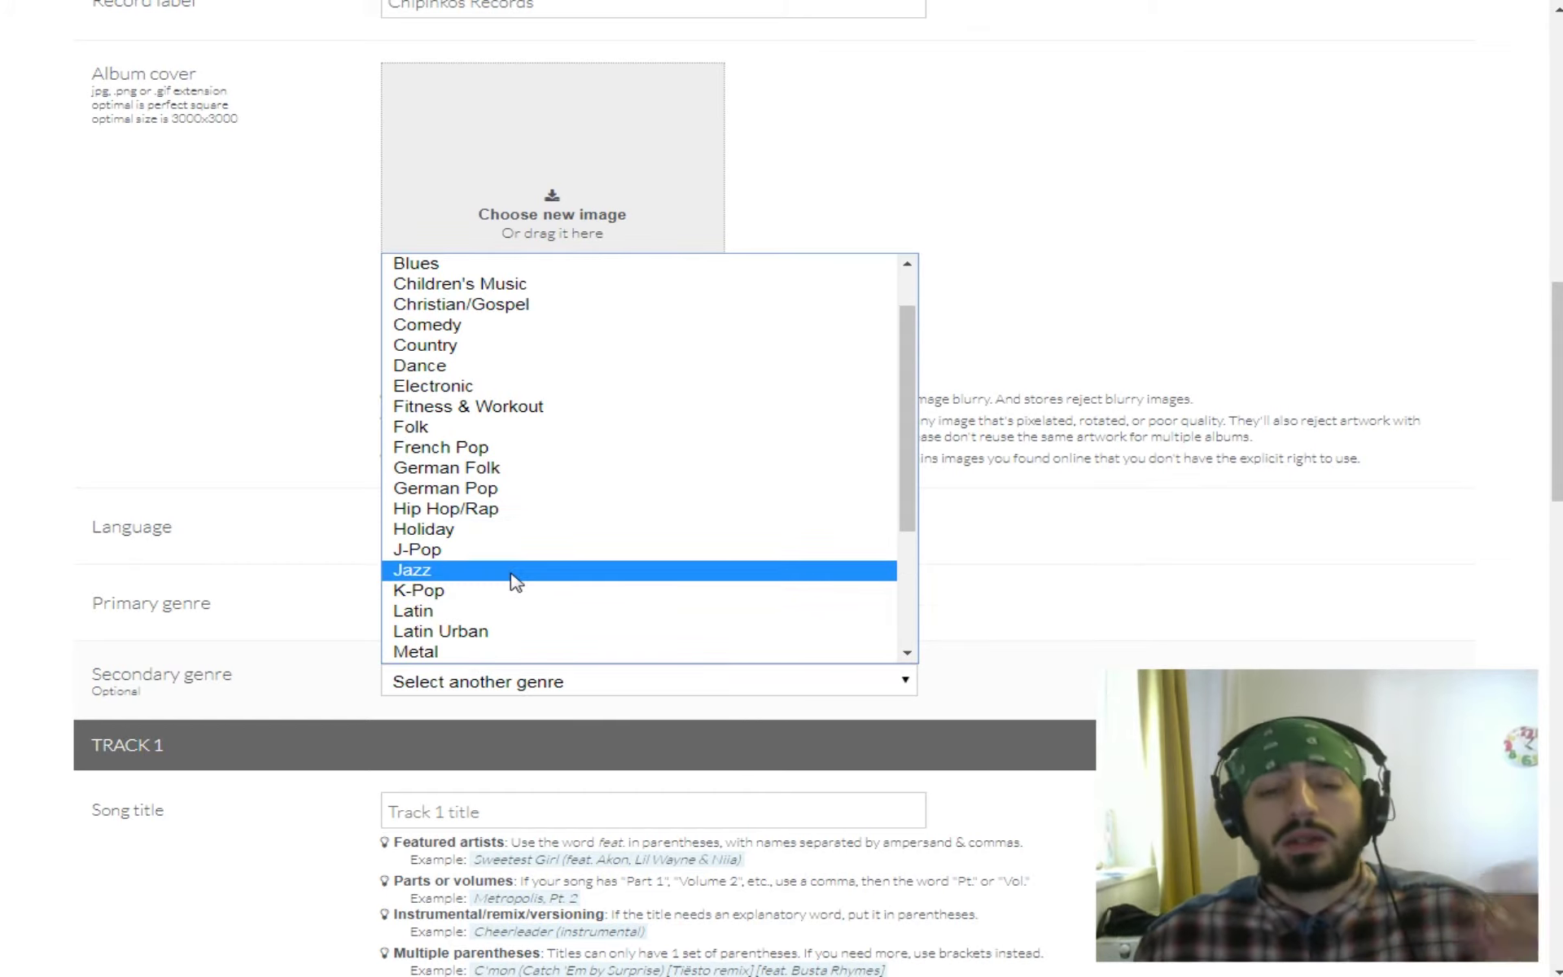
{"action": "left_click", "coordinate": [515, 573]}
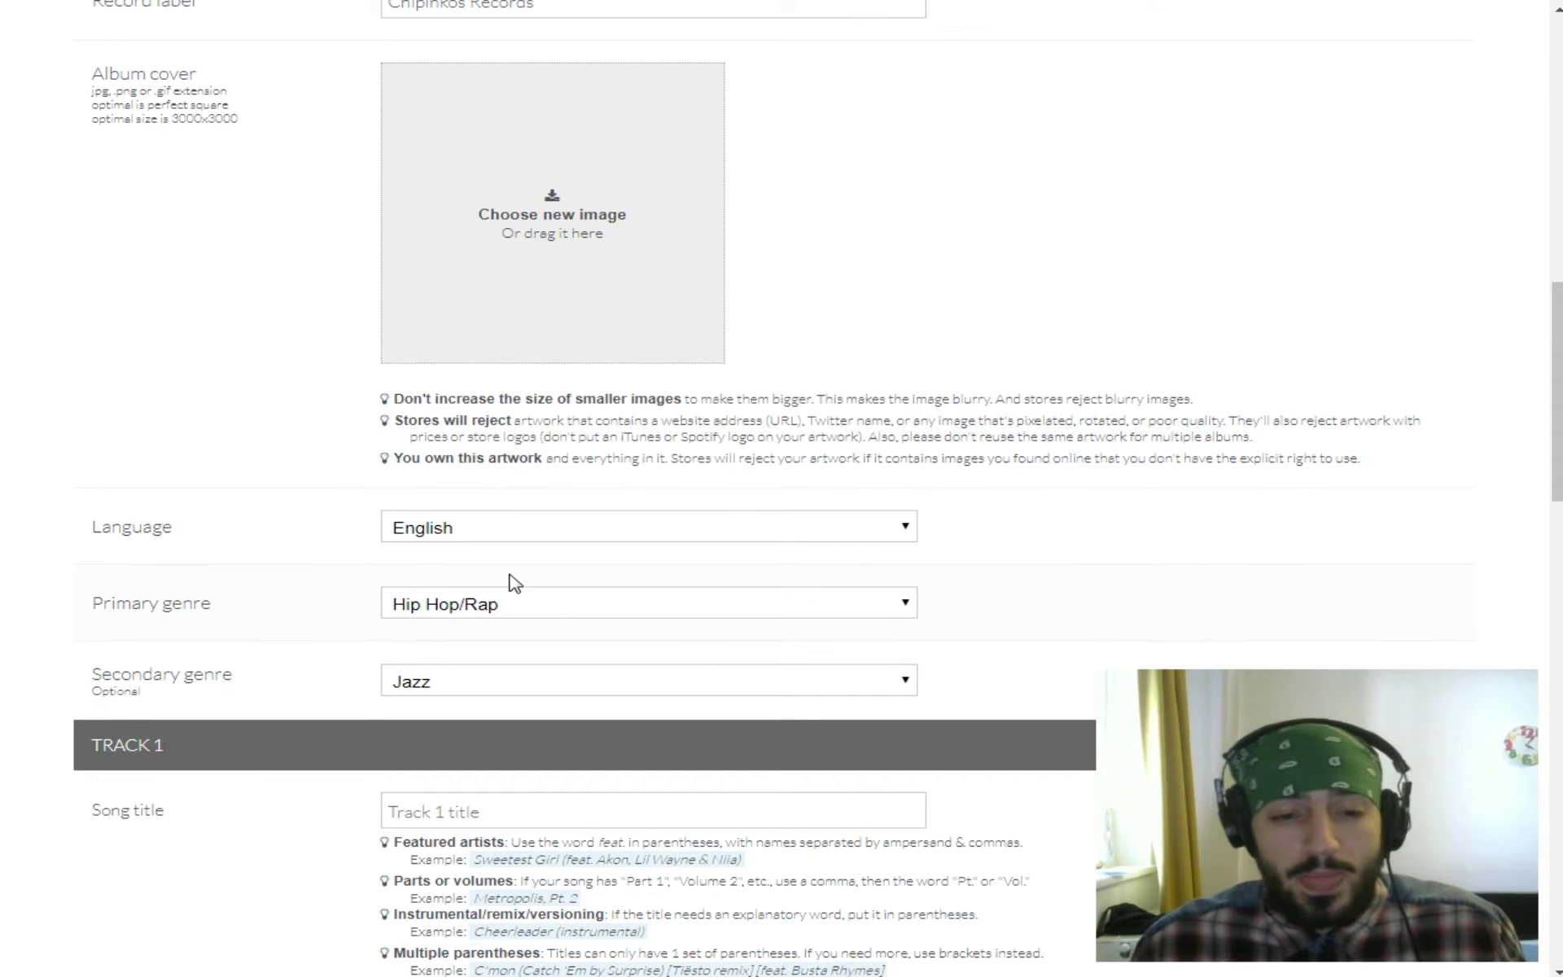
{"action": "scroll", "coordinate": [516, 559], "scroll_direction": "down", "scroll_amount": 3}
Enter the Track 1 song title King ('Kin' typed) in the Song title field.
{"action": "left_click", "coordinate": [506, 588]}
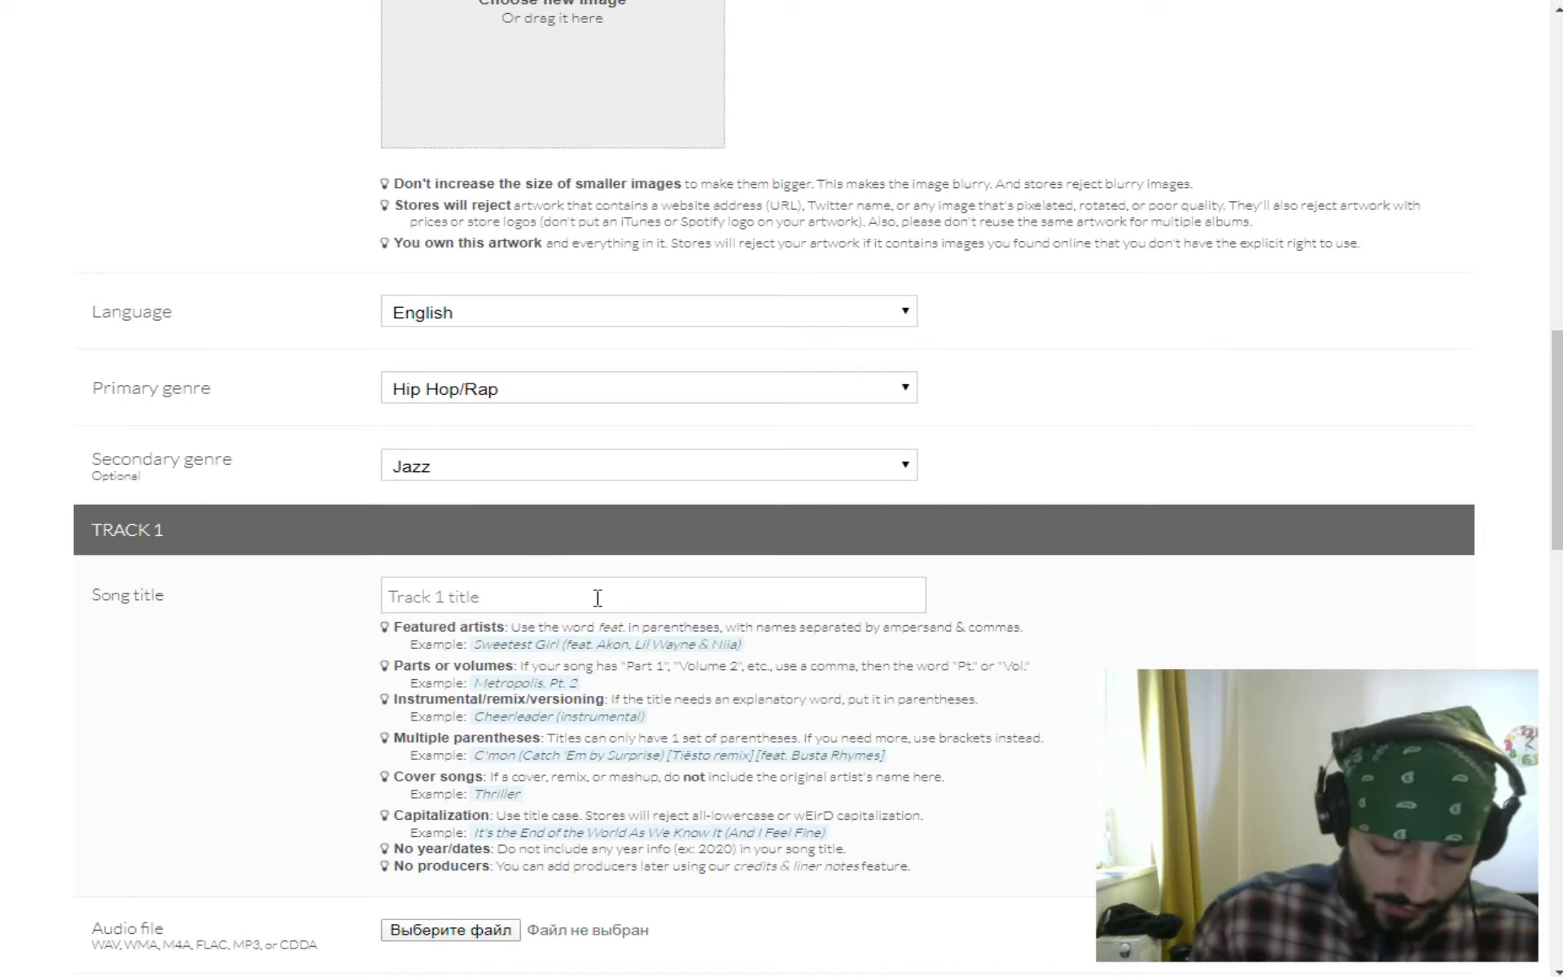
{"action": "type", "text": "King"}
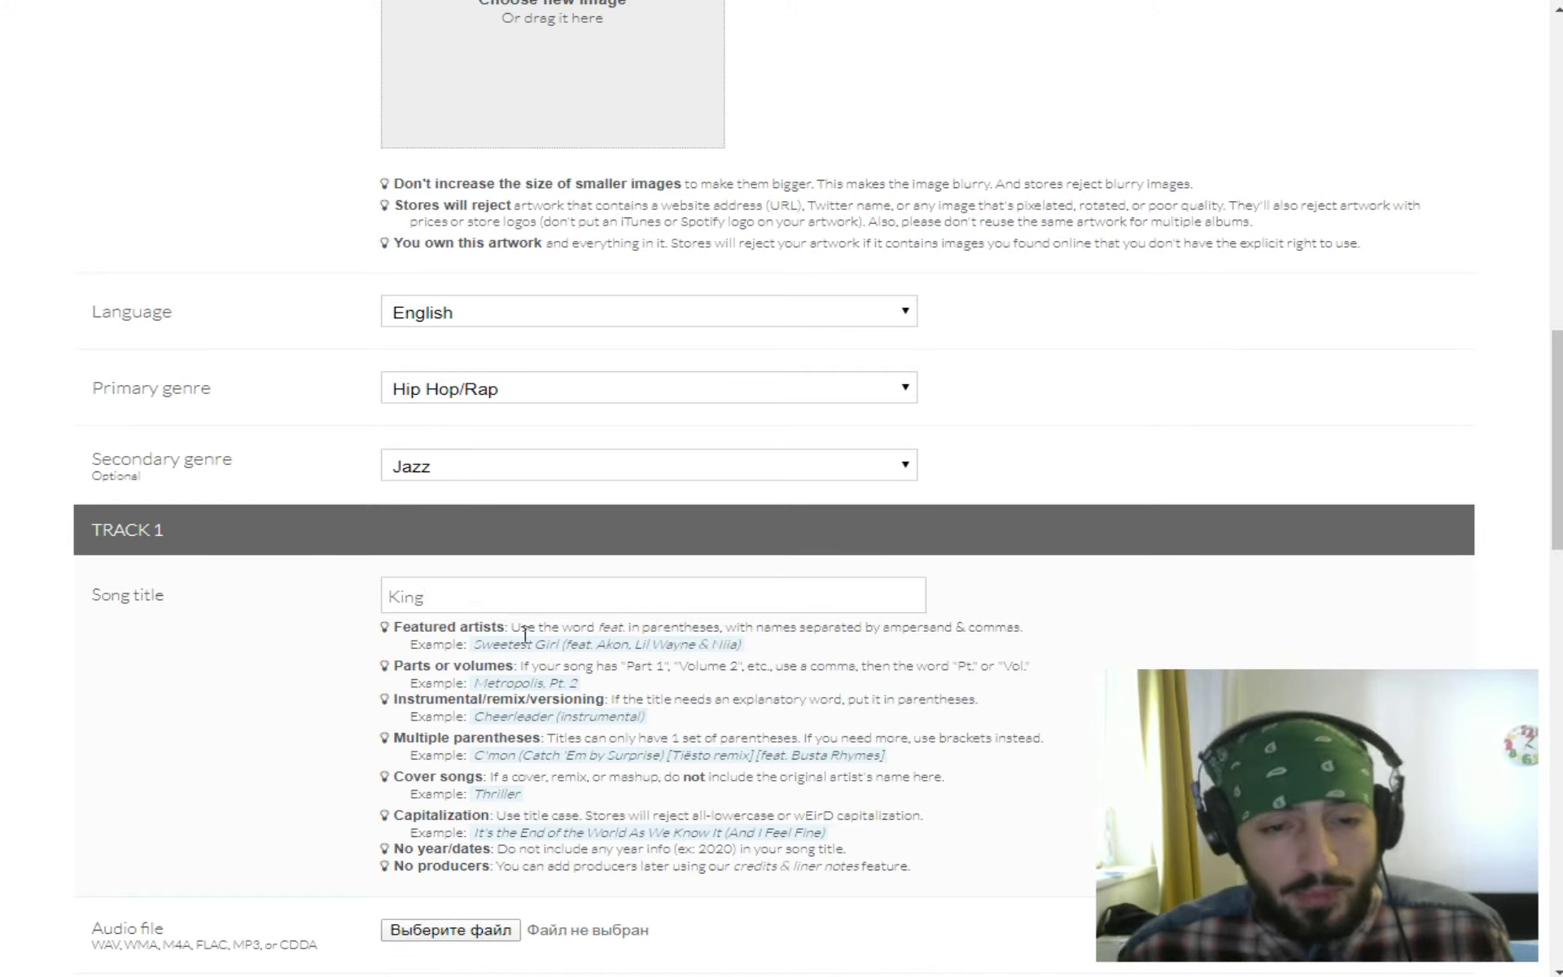
{"action": "scroll", "coordinate": [294, 716], "scroll_direction": "down", "scroll_amount": 3}
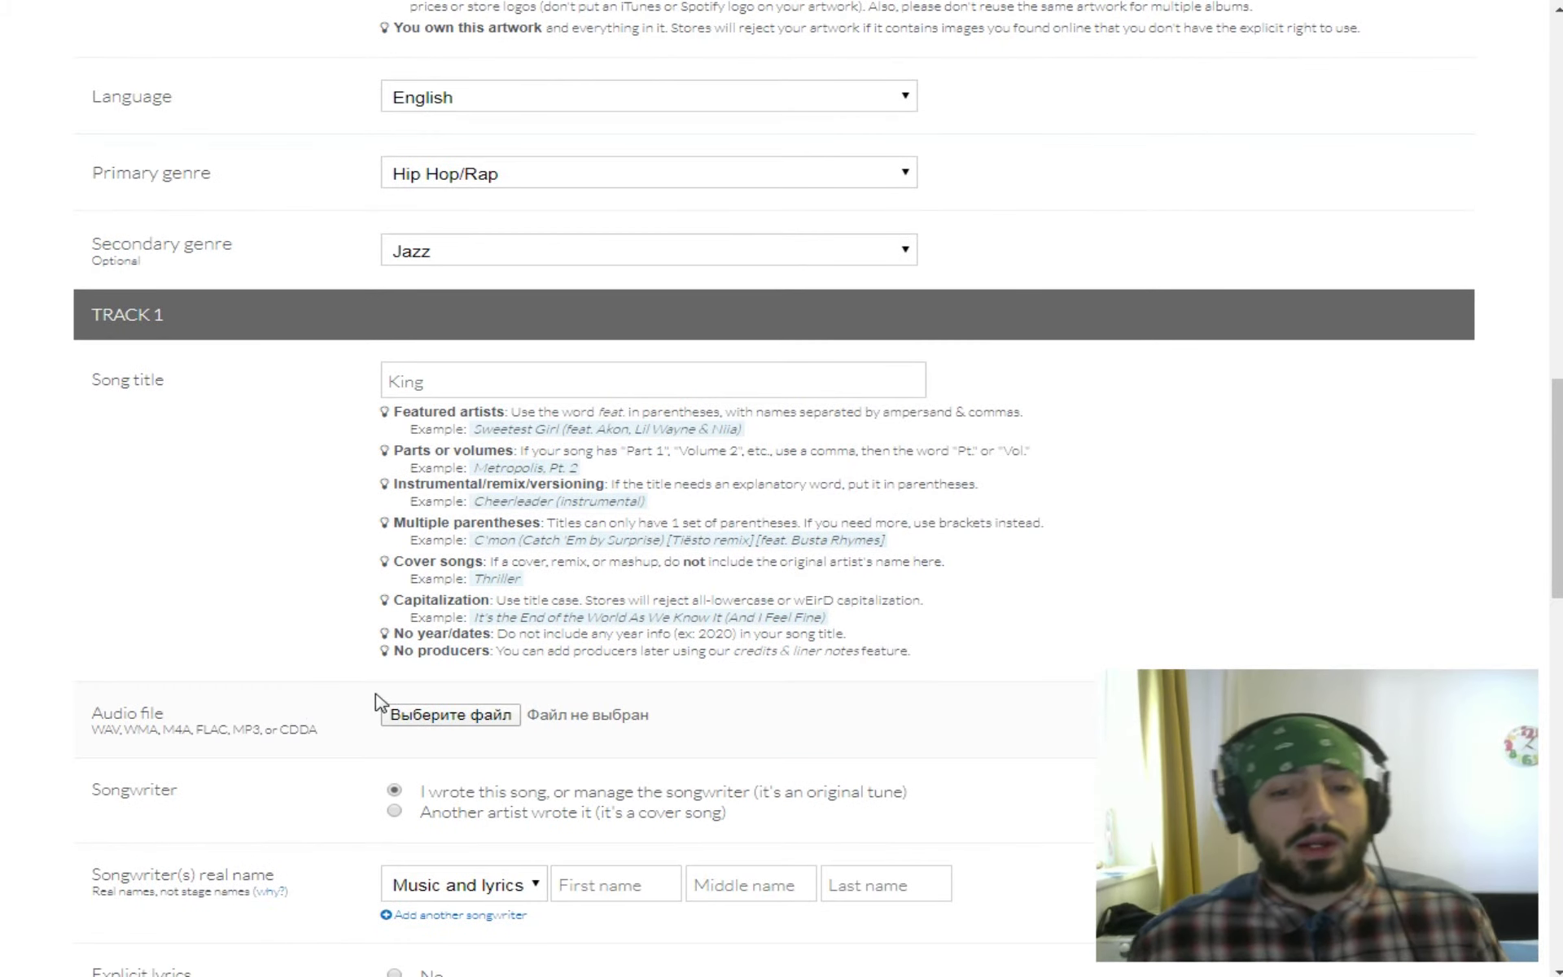
{"action": "scroll", "coordinate": [332, 684], "scroll_direction": "down", "scroll_amount": 2}
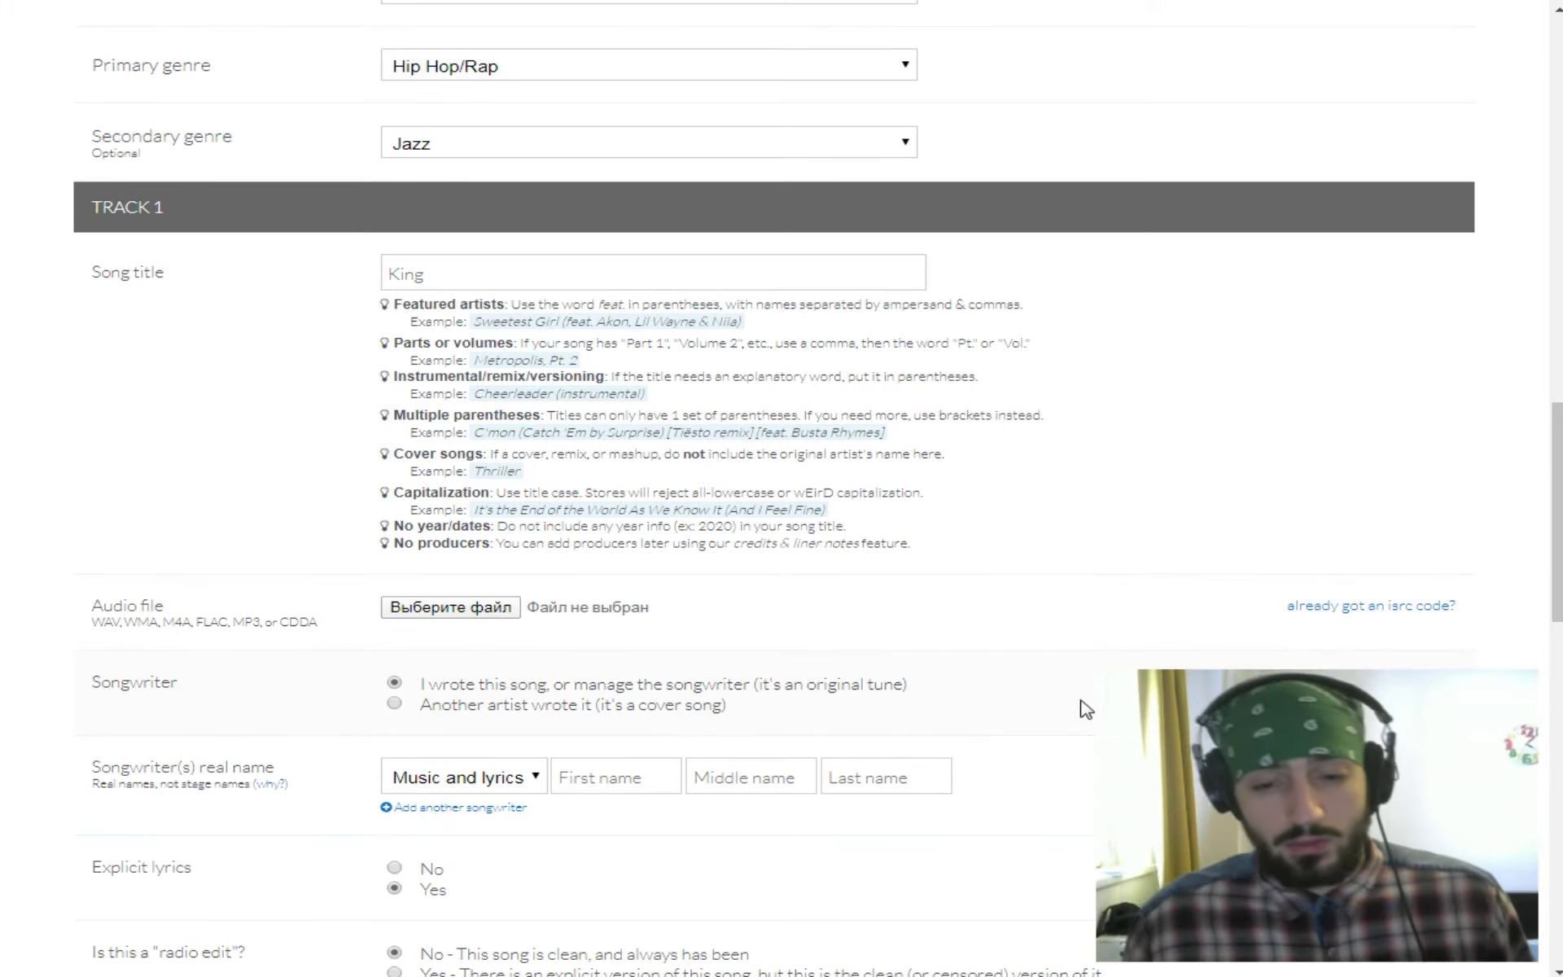
{"action": "scroll", "coordinate": [773, 488], "scroll_direction": "down", "scroll_amount": 1}
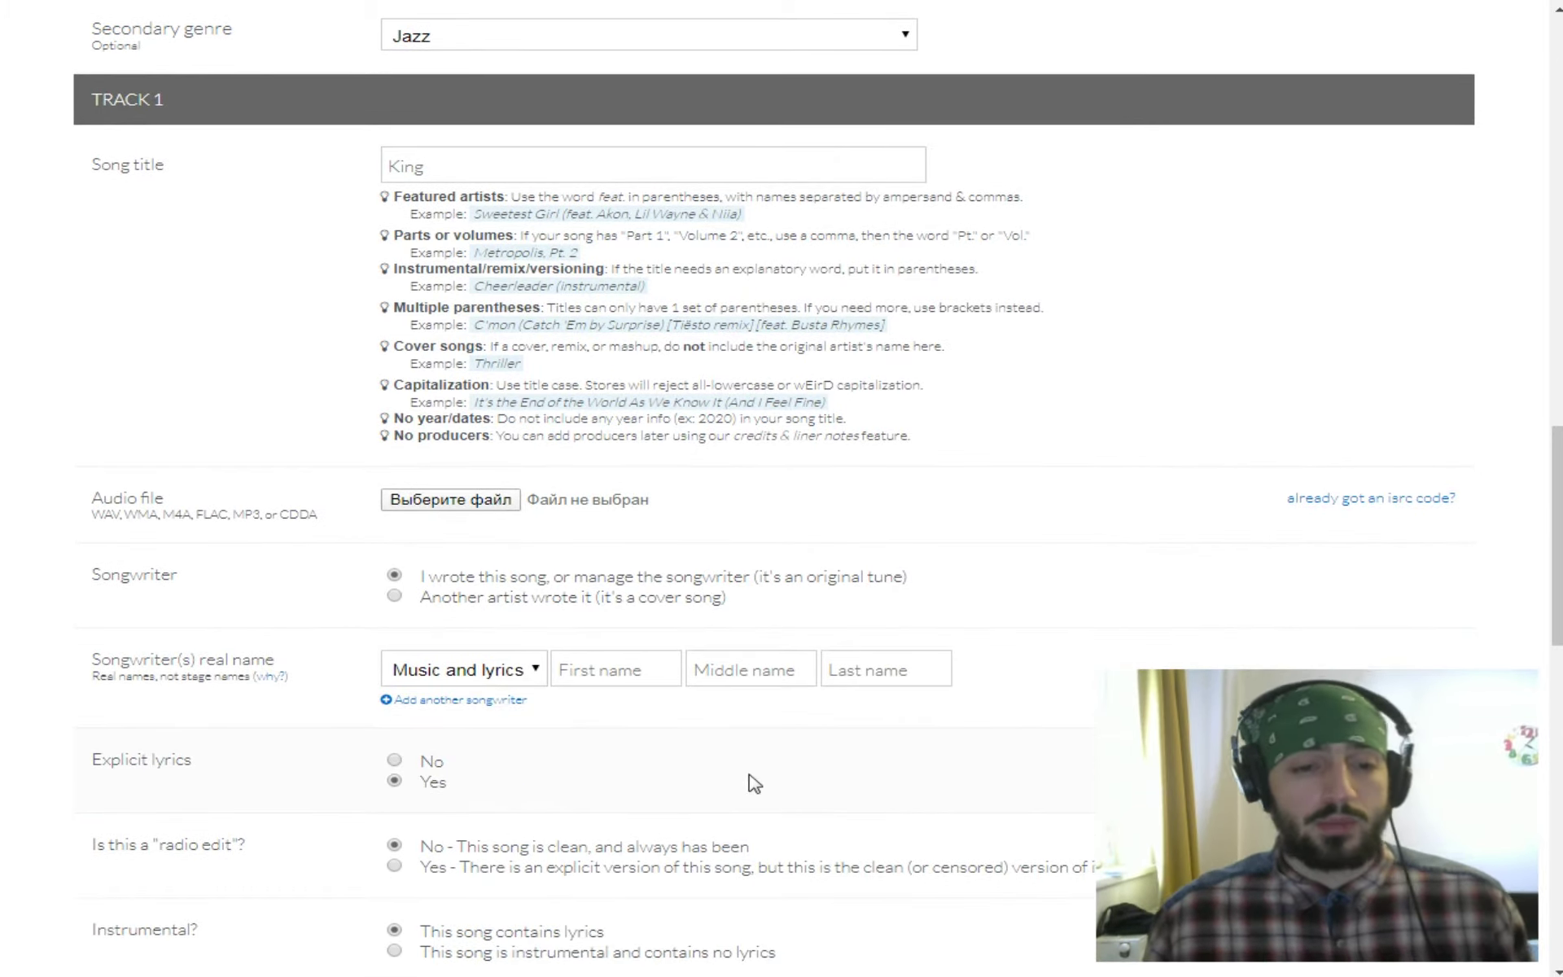
{"action": "scroll", "coordinate": [755, 784], "scroll_direction": "down", "scroll_amount": 1}
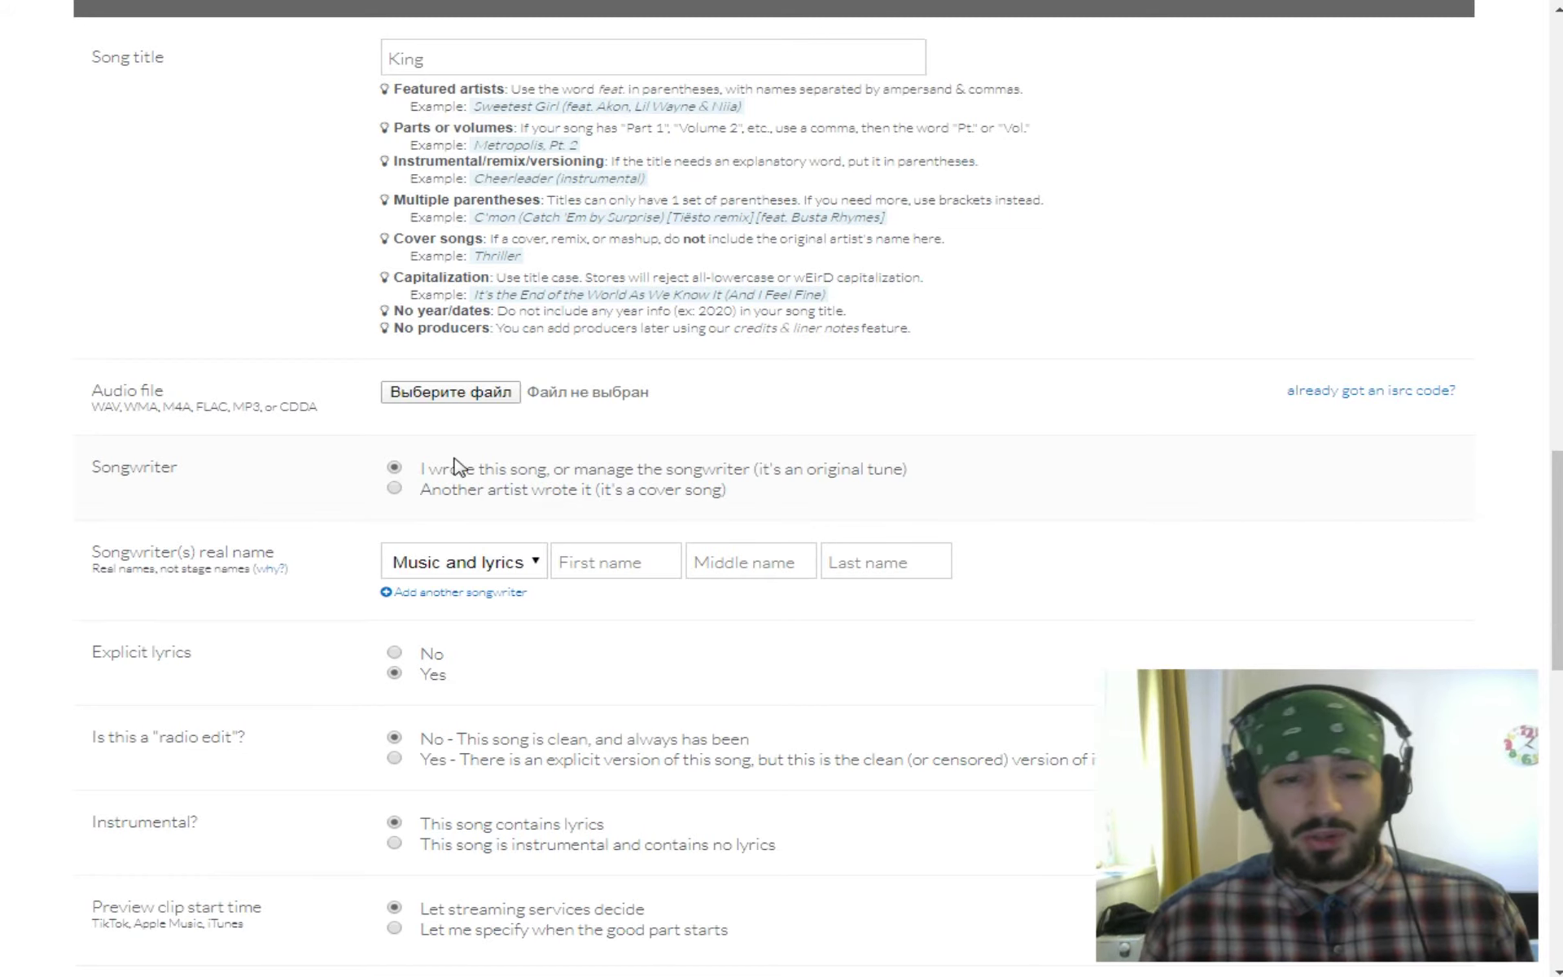
{"action": "scroll", "coordinate": [323, 494], "scroll_direction": "down", "scroll_amount": 2}
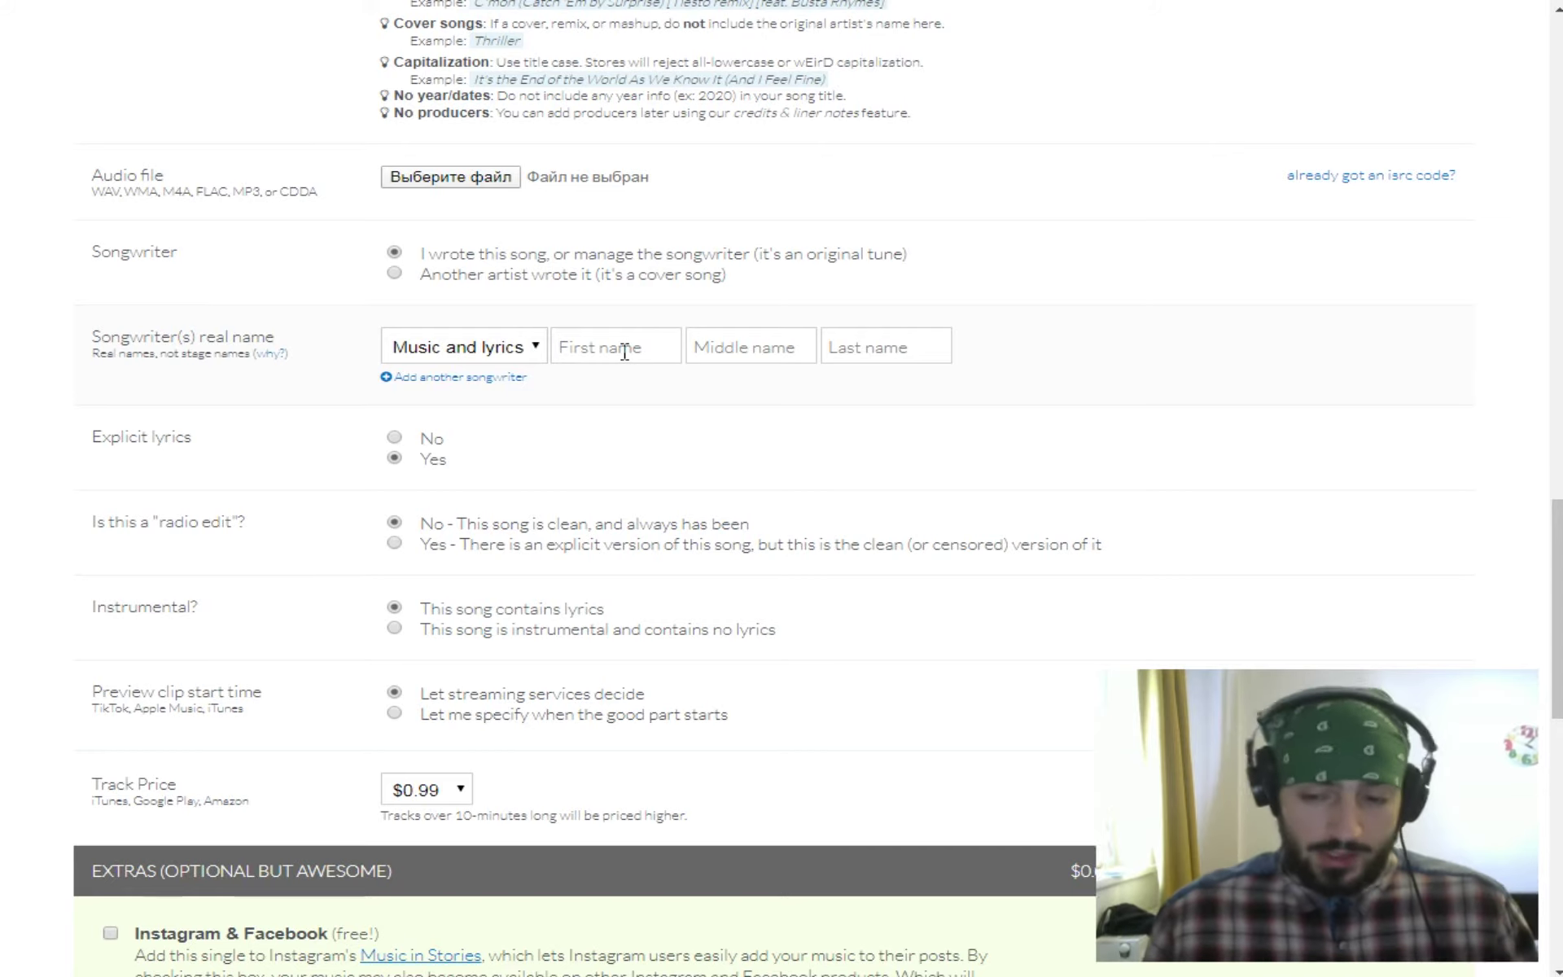
Enter the songwriter's first, middle and last name, correct the first name, and set Explicit lyrics to Yes.
{"action": "left_click", "coordinate": [625, 352]}
{"action": "type", "text": "Ch"}
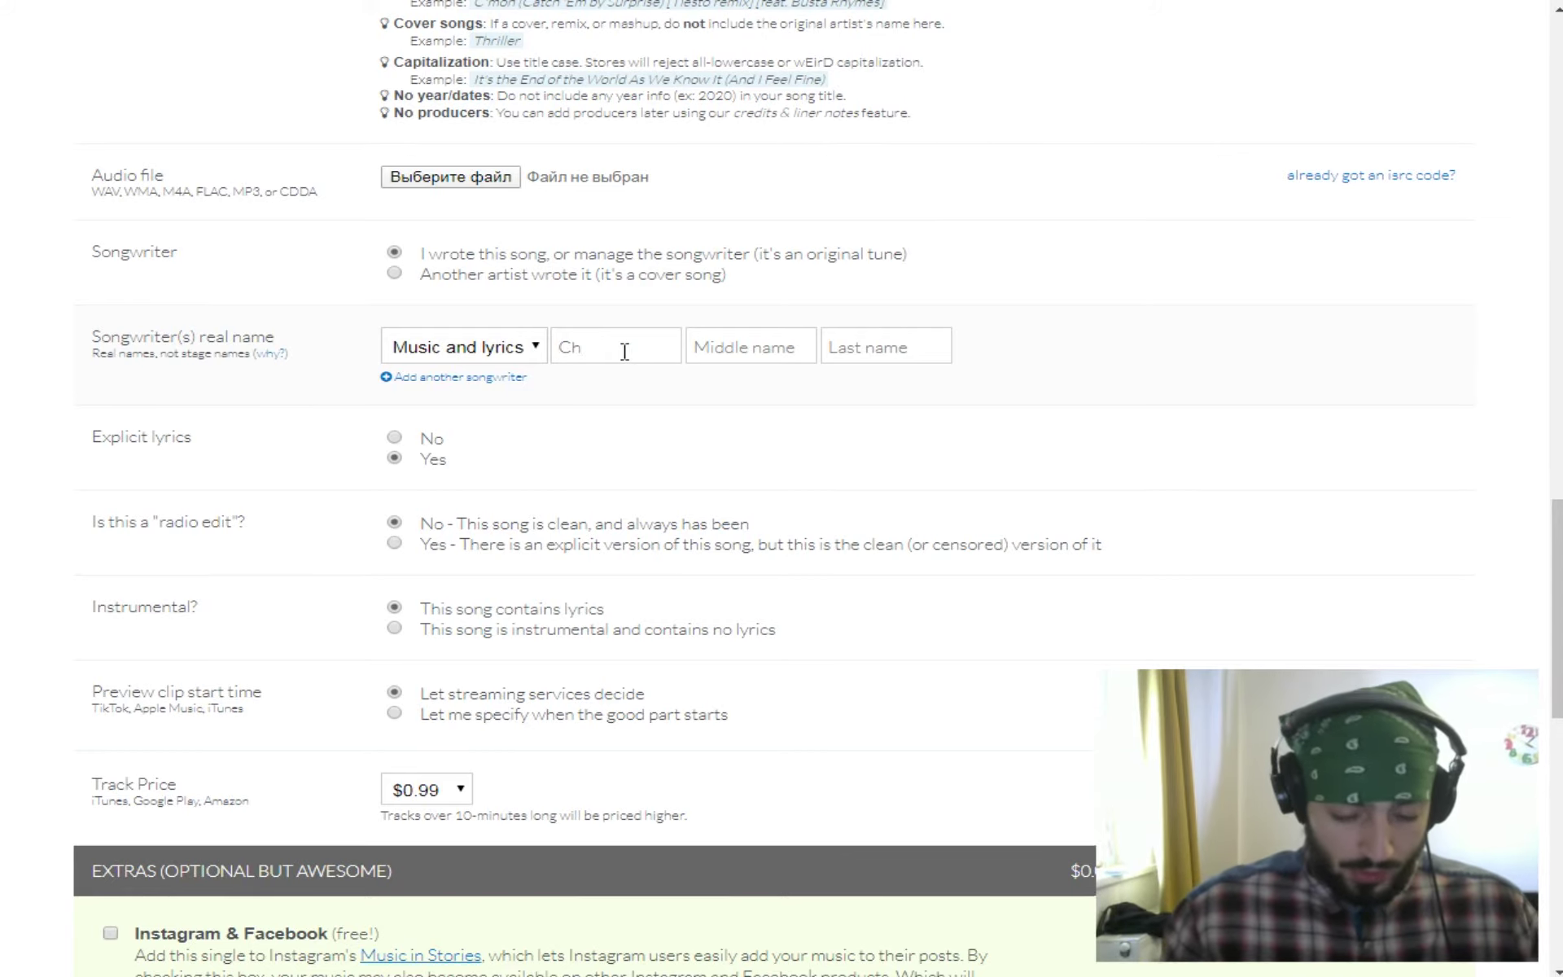
{"action": "type", "text": "ipinkos"}
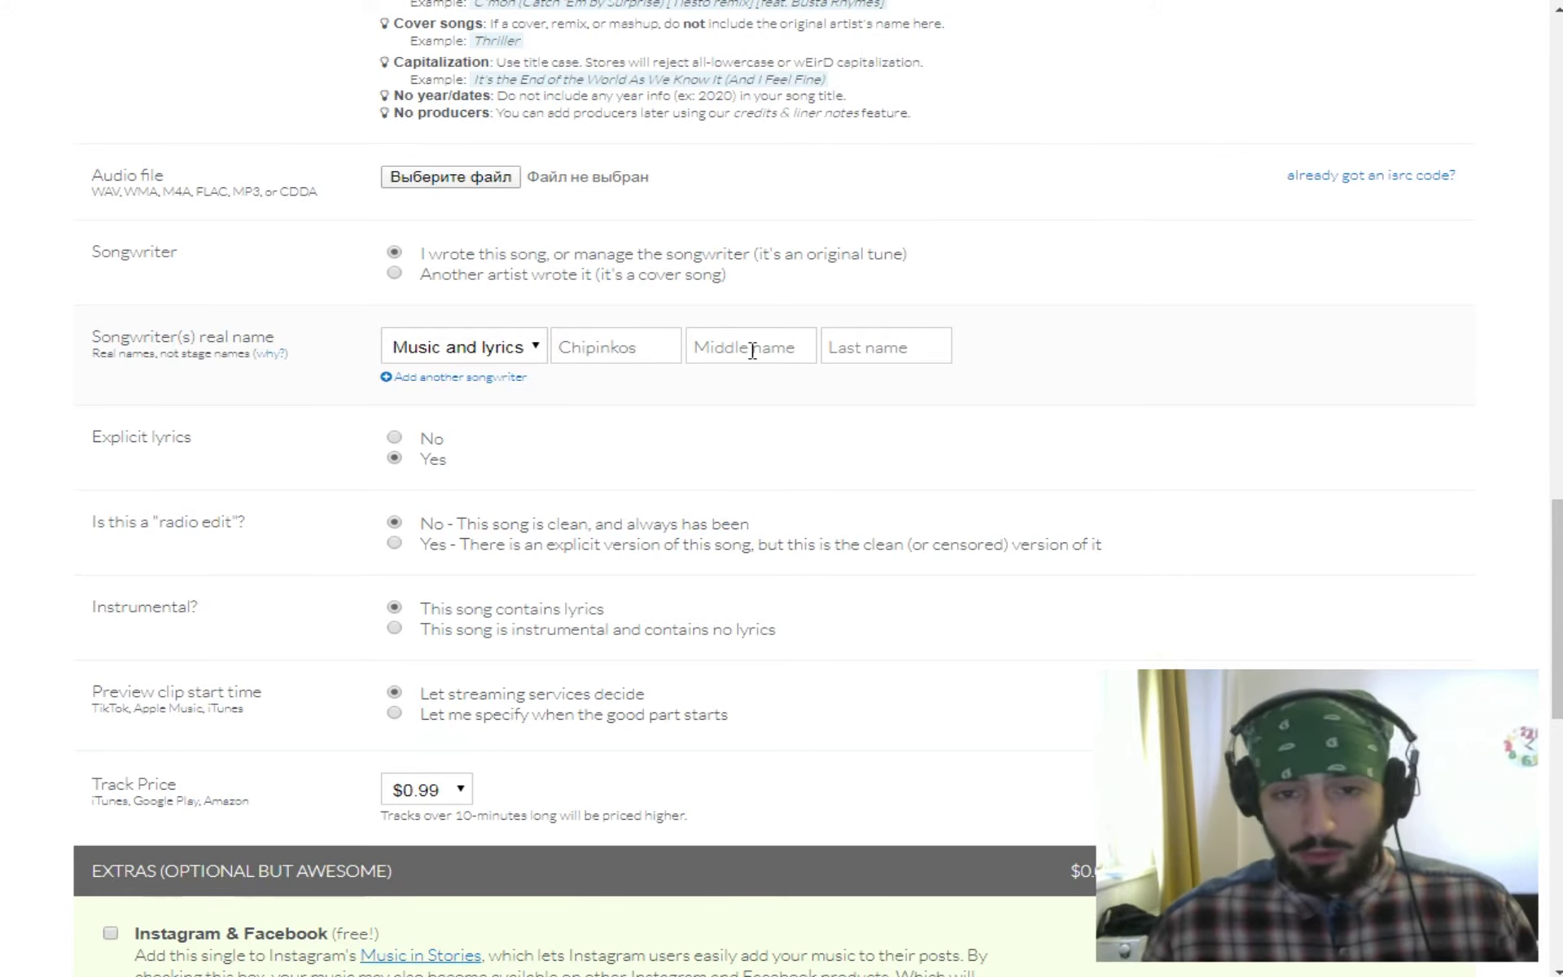
{"action": "left_click", "coordinate": [752, 350]}
{"action": "type", "text": "Chipinkos"}
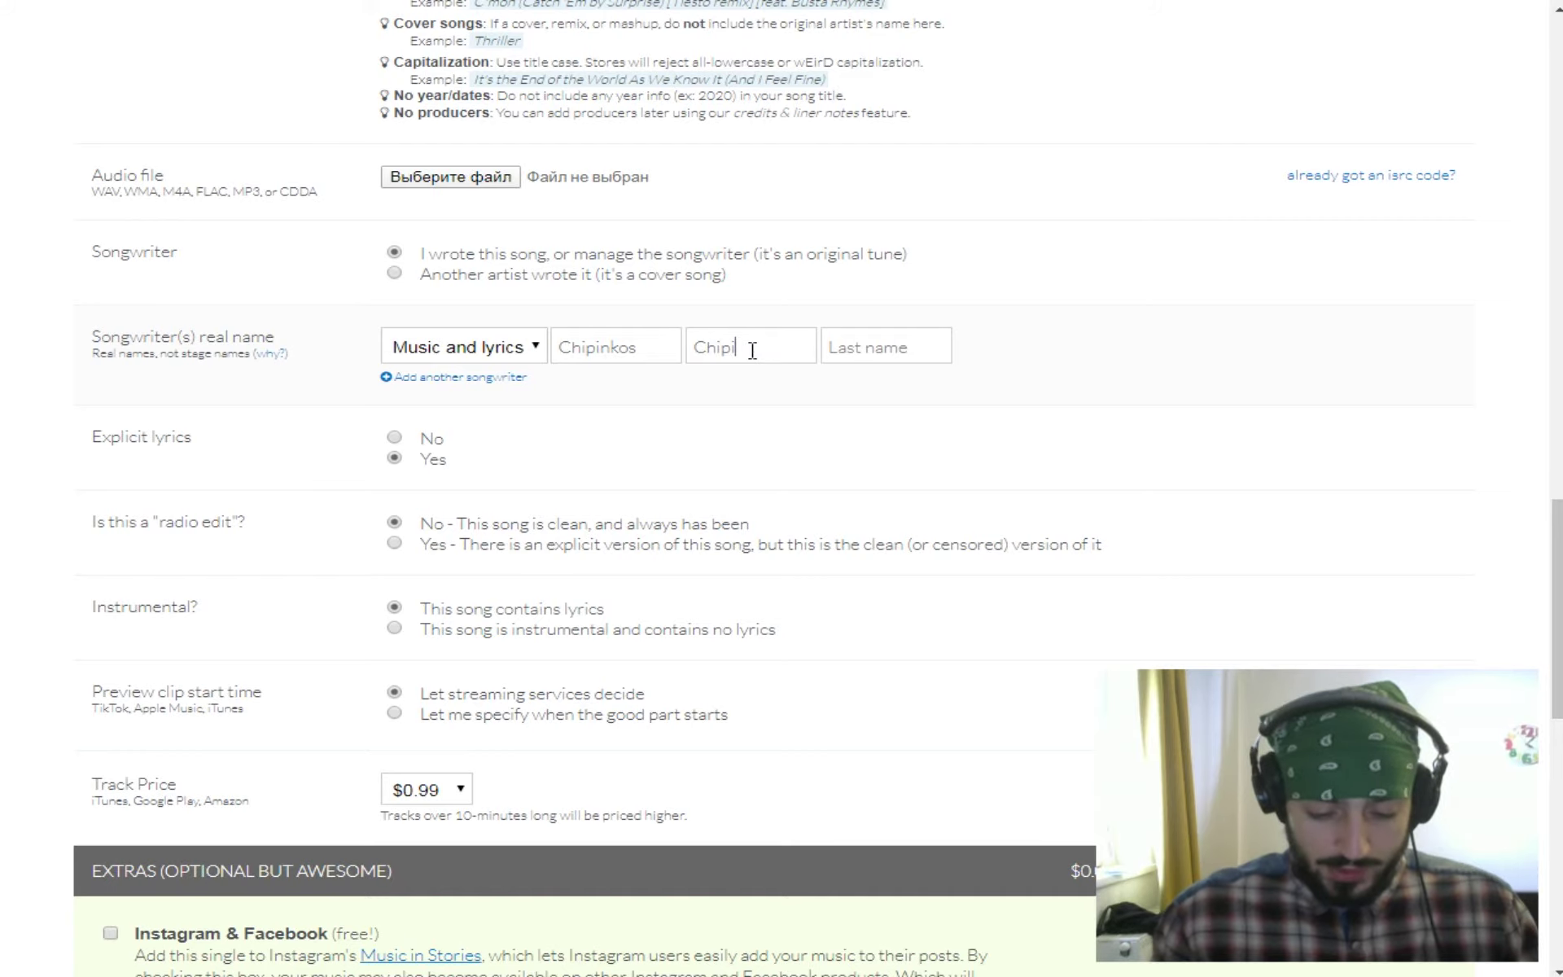
{"action": "left_click", "coordinate": [899, 351]}
{"action": "type", "text": "Chipinkos"}
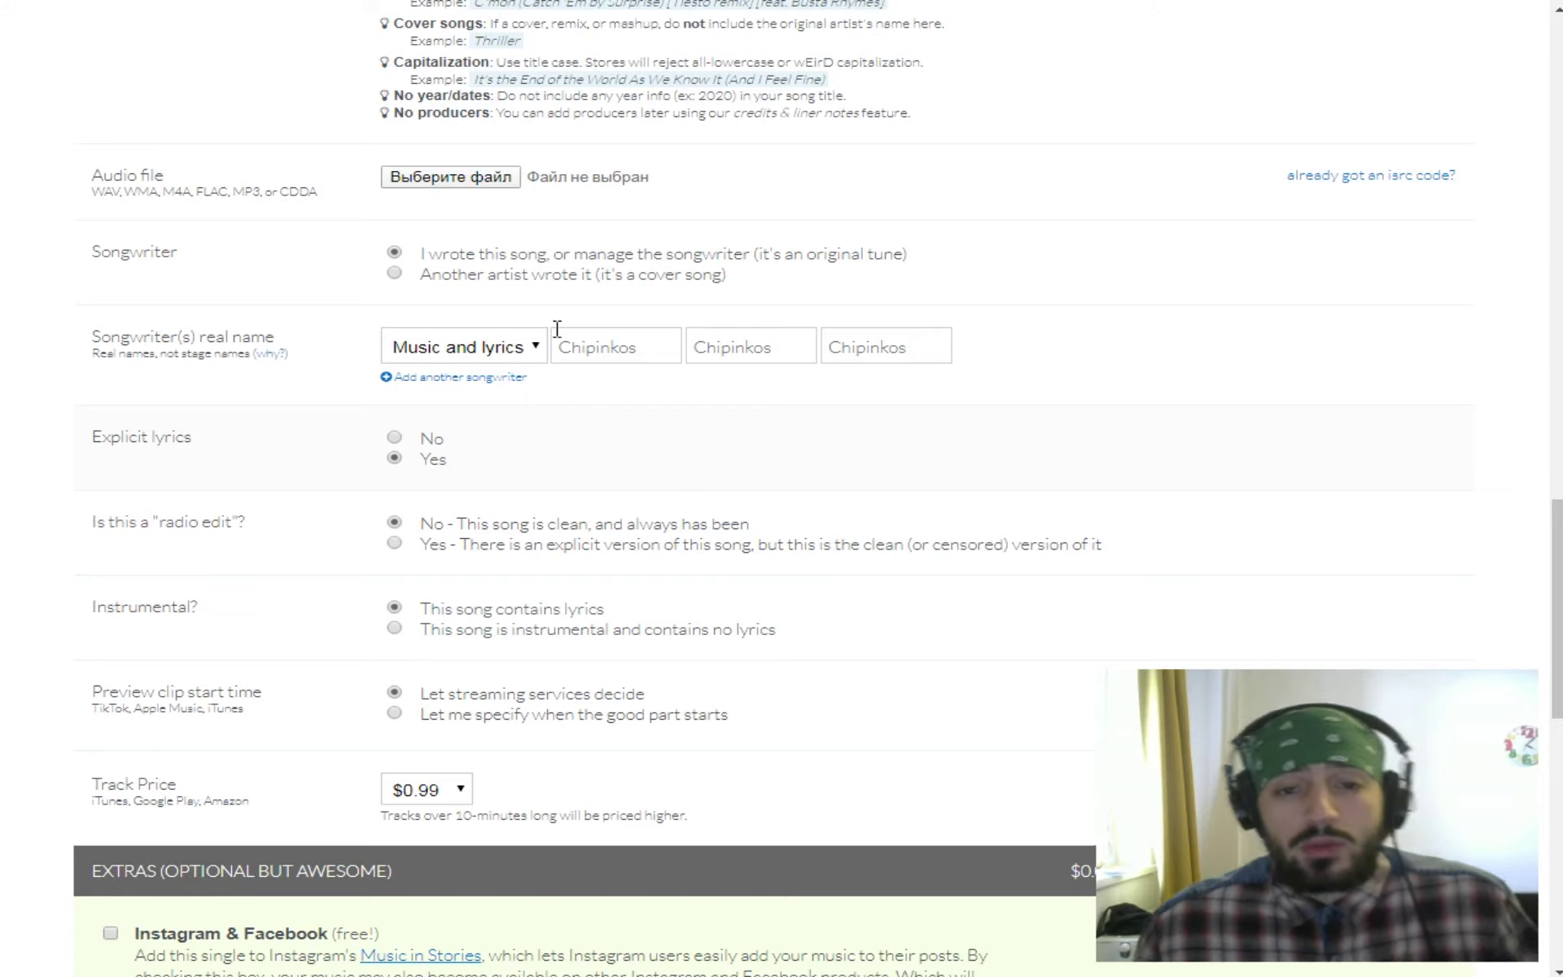
{"action": "left_click_drag", "start_coordinate": [653, 350], "coordinate": [481, 362]}
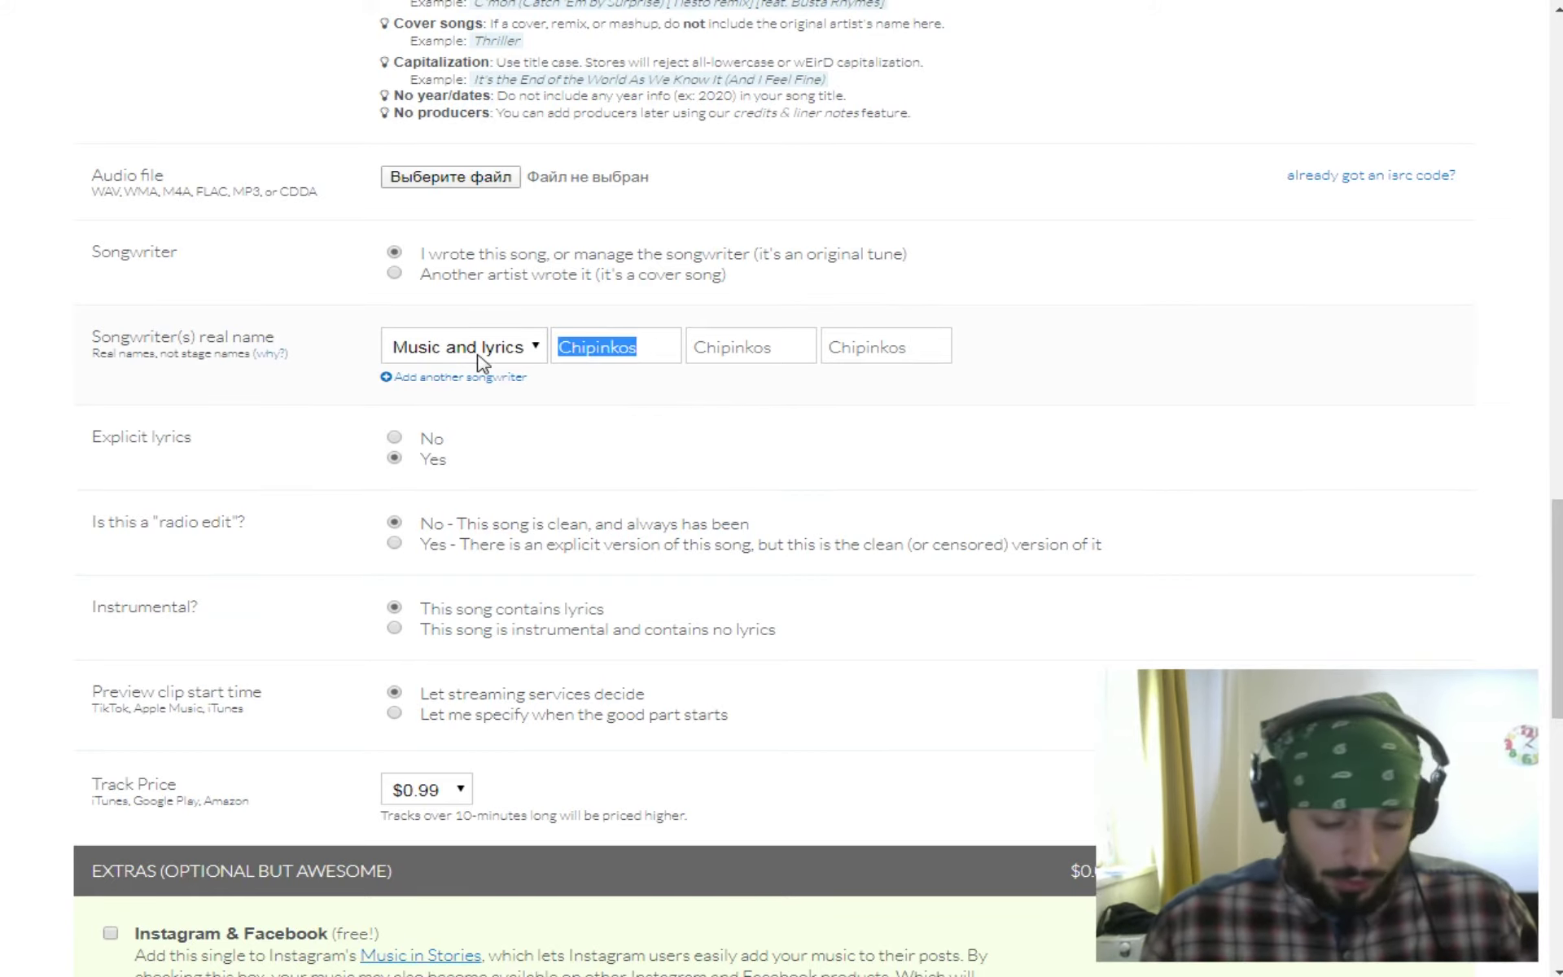
{"action": "type", "text": "An"}
{"action": "key", "text": "BackSpace"}
{"action": "key", "text": "BackSpace"}
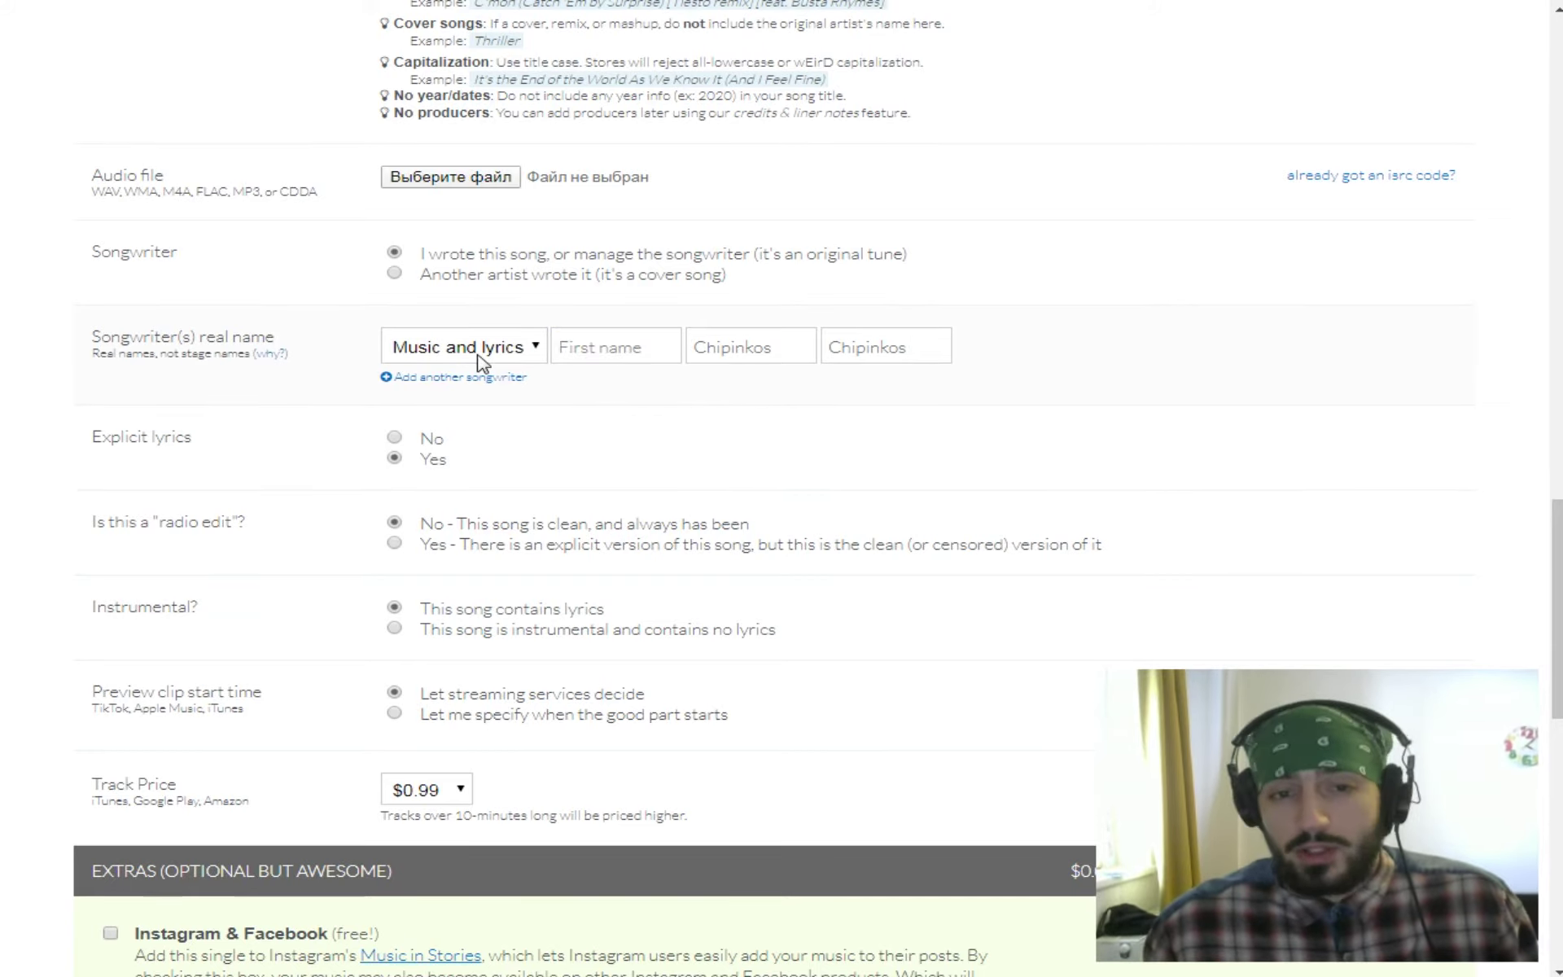
{"action": "type", "text": "Chipinkos"}
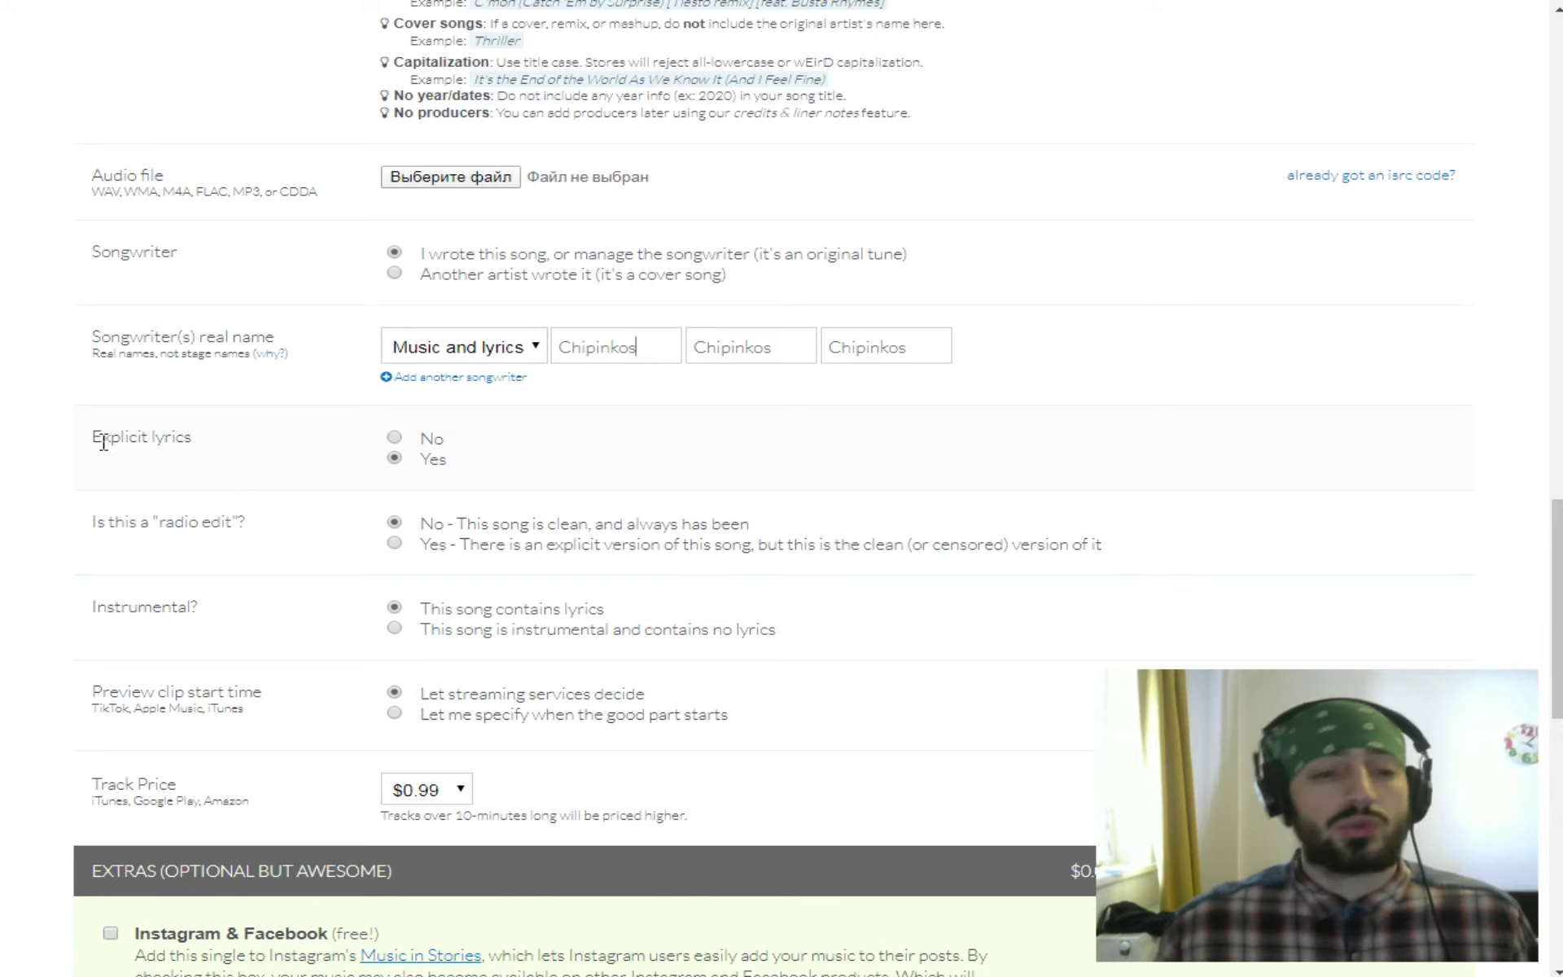
{"action": "left_click", "coordinate": [394, 456]}
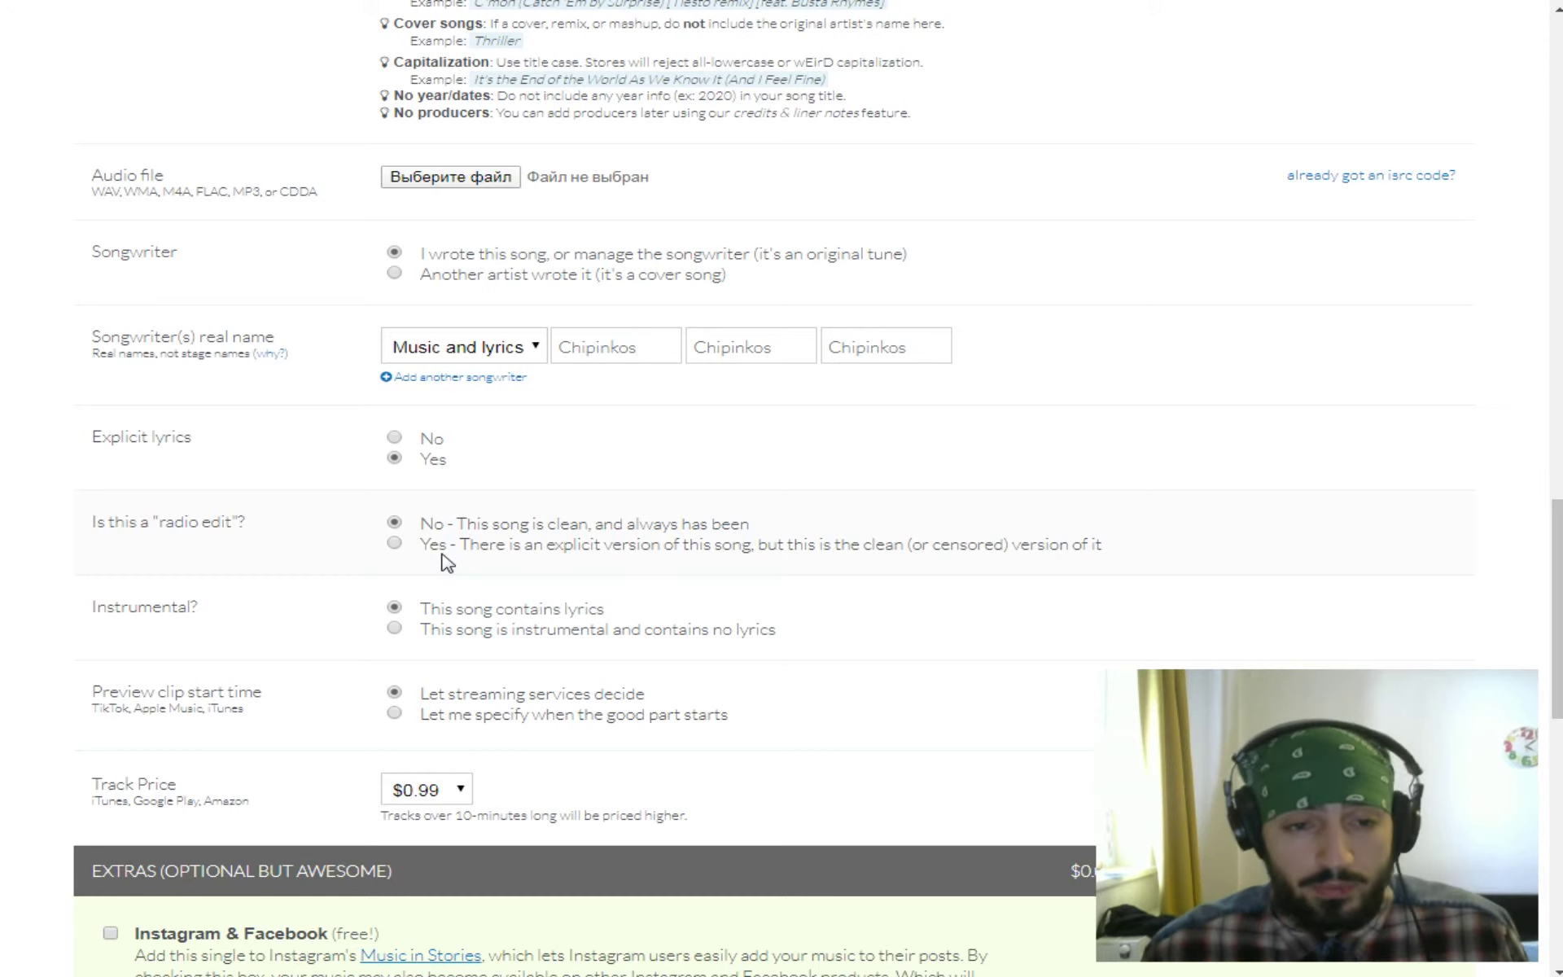
{"action": "scroll", "coordinate": [271, 570], "scroll_direction": "down", "scroll_amount": 3}
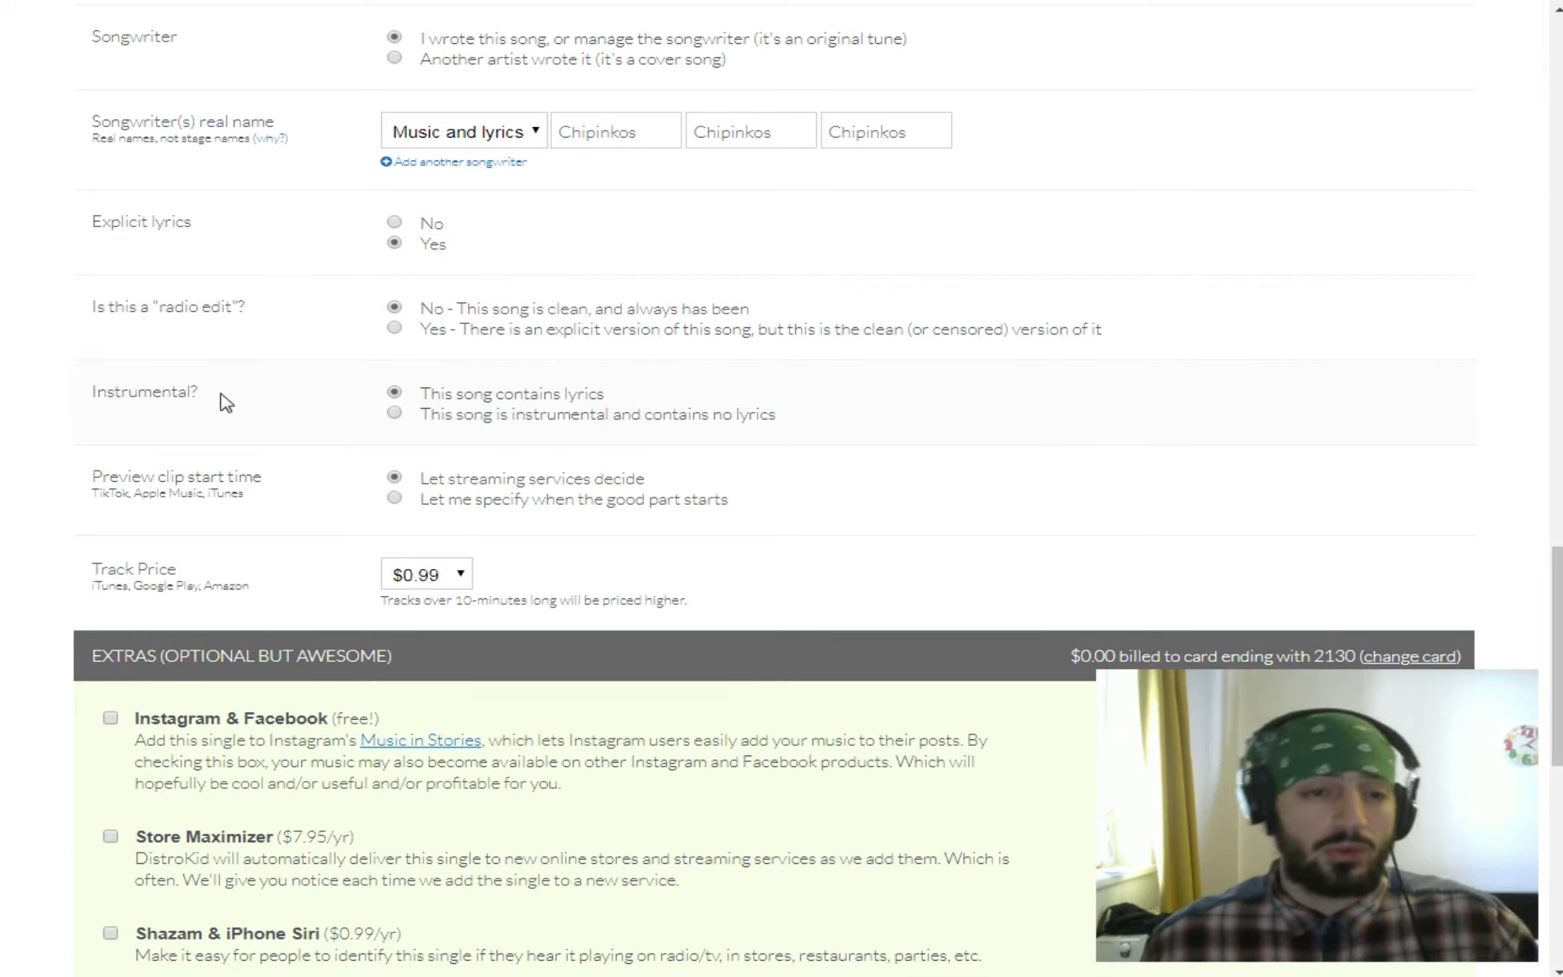
{"action": "scroll", "coordinate": [222, 218], "scroll_direction": "down", "scroll_amount": 1}
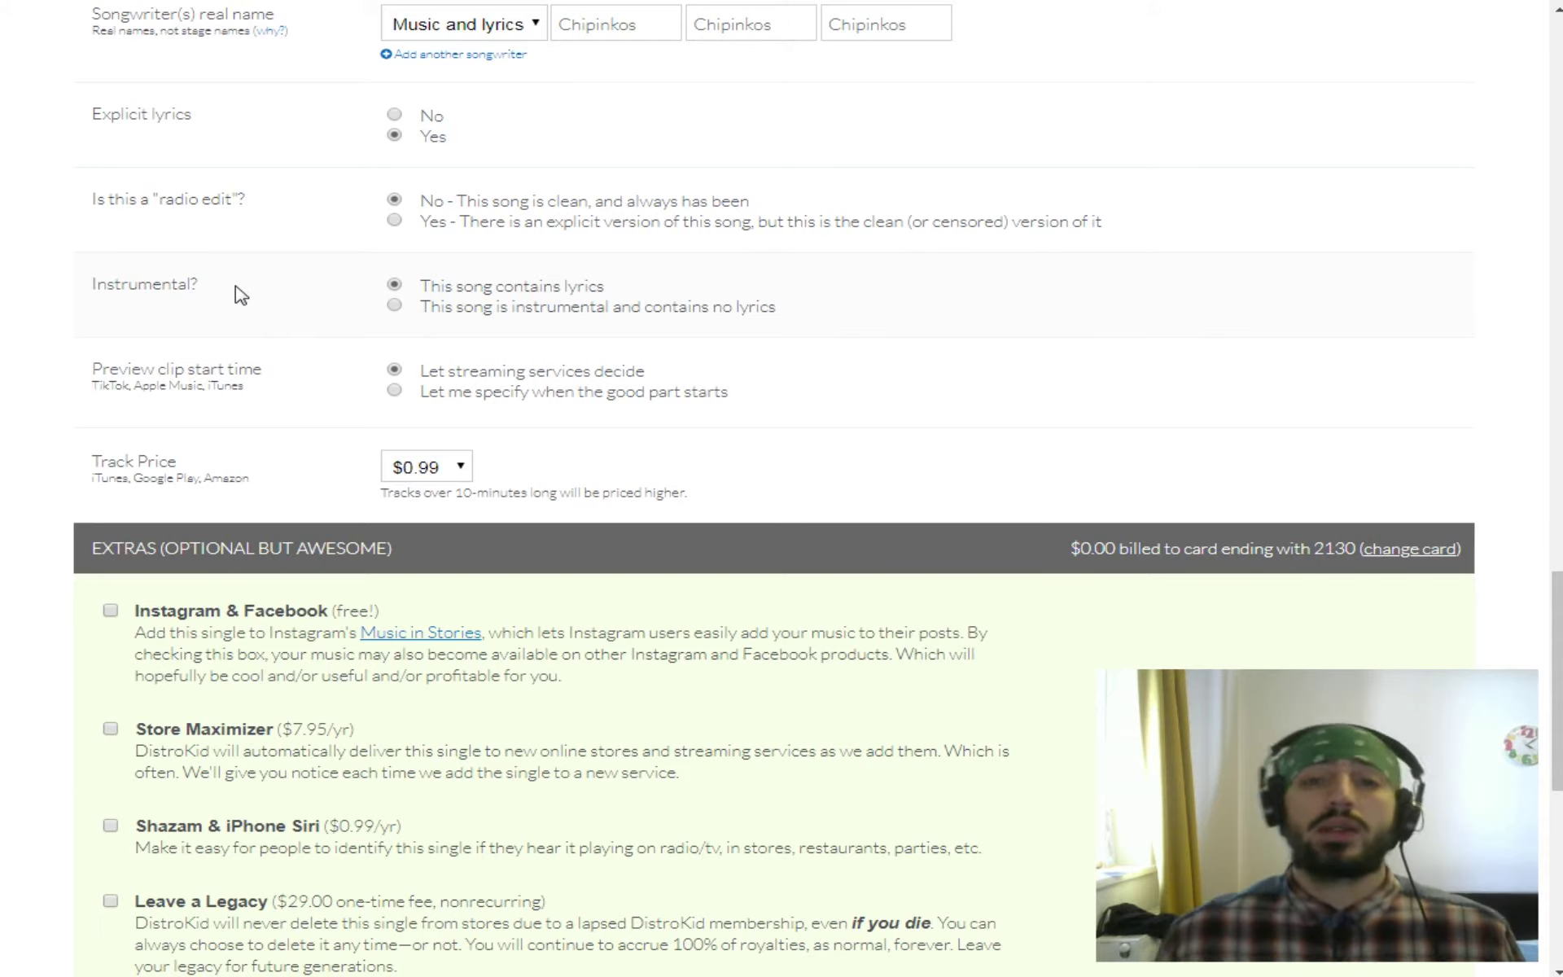
{"action": "left_click", "coordinate": [393, 306]}
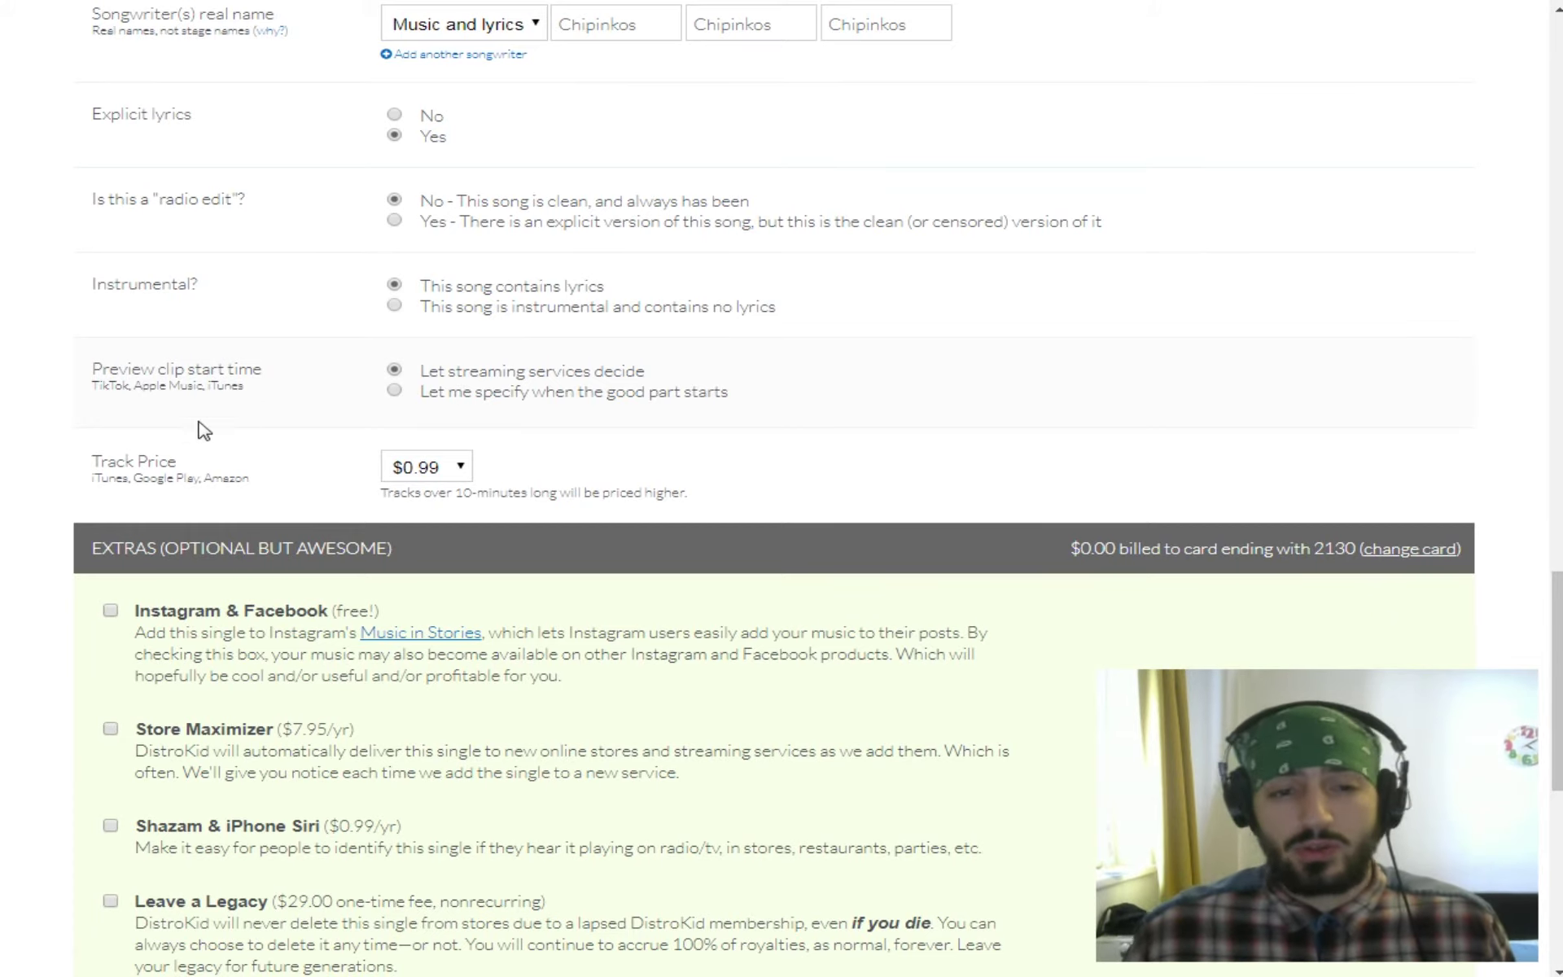
{"action": "scroll", "coordinate": [246, 393], "scroll_direction": "down", "scroll_amount": 2}
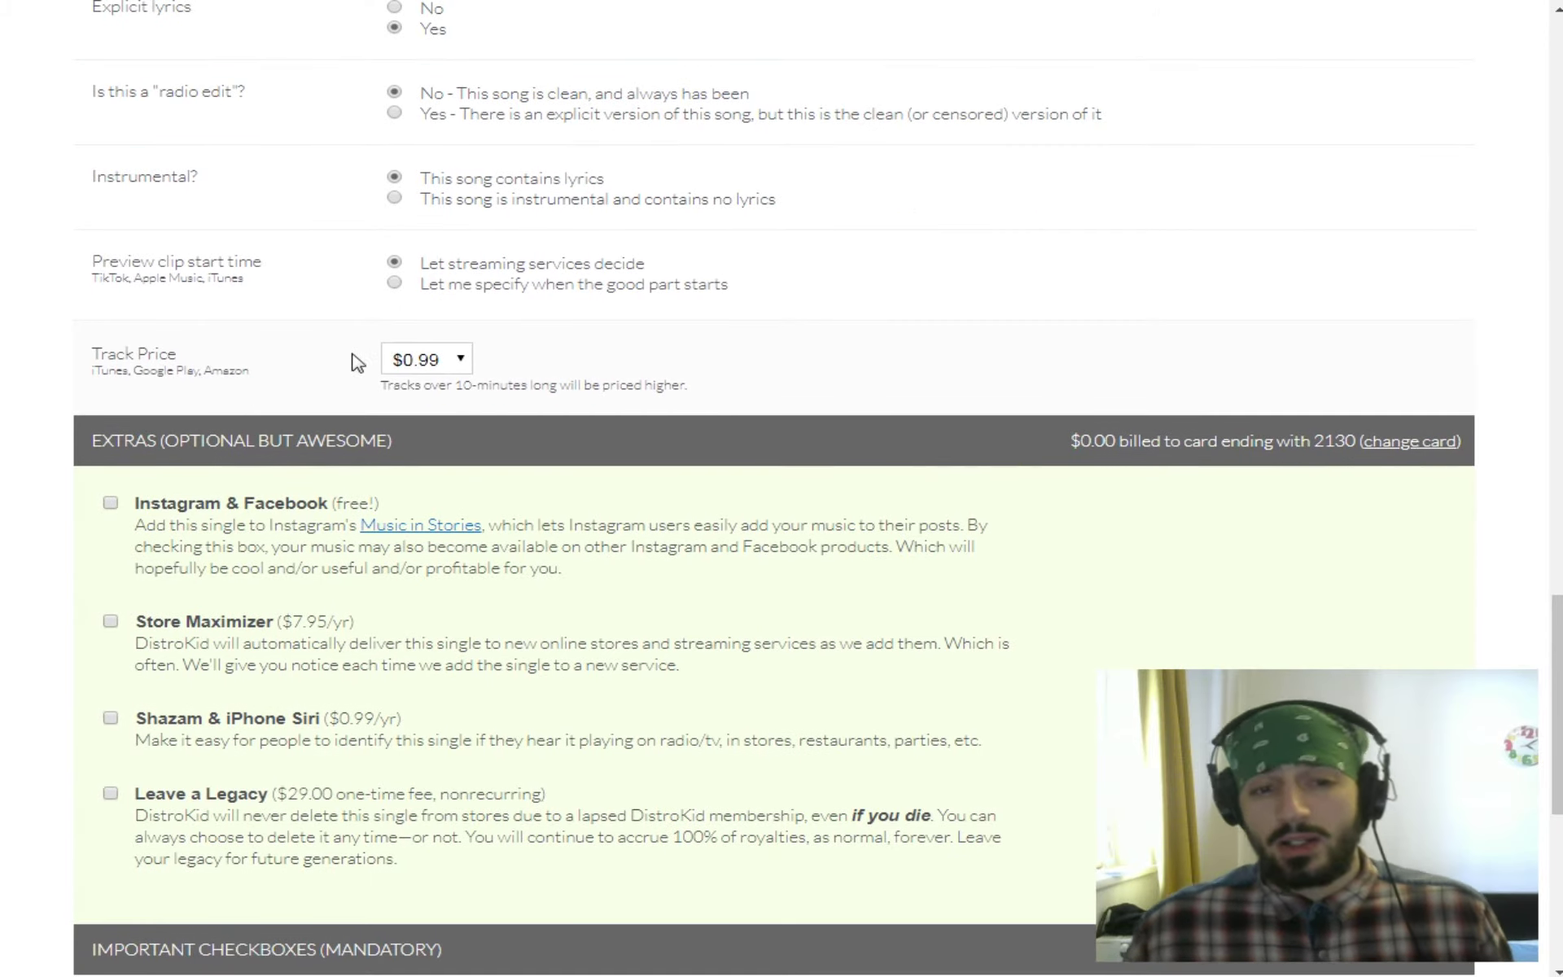
{"action": "left_click", "coordinate": [419, 359]}
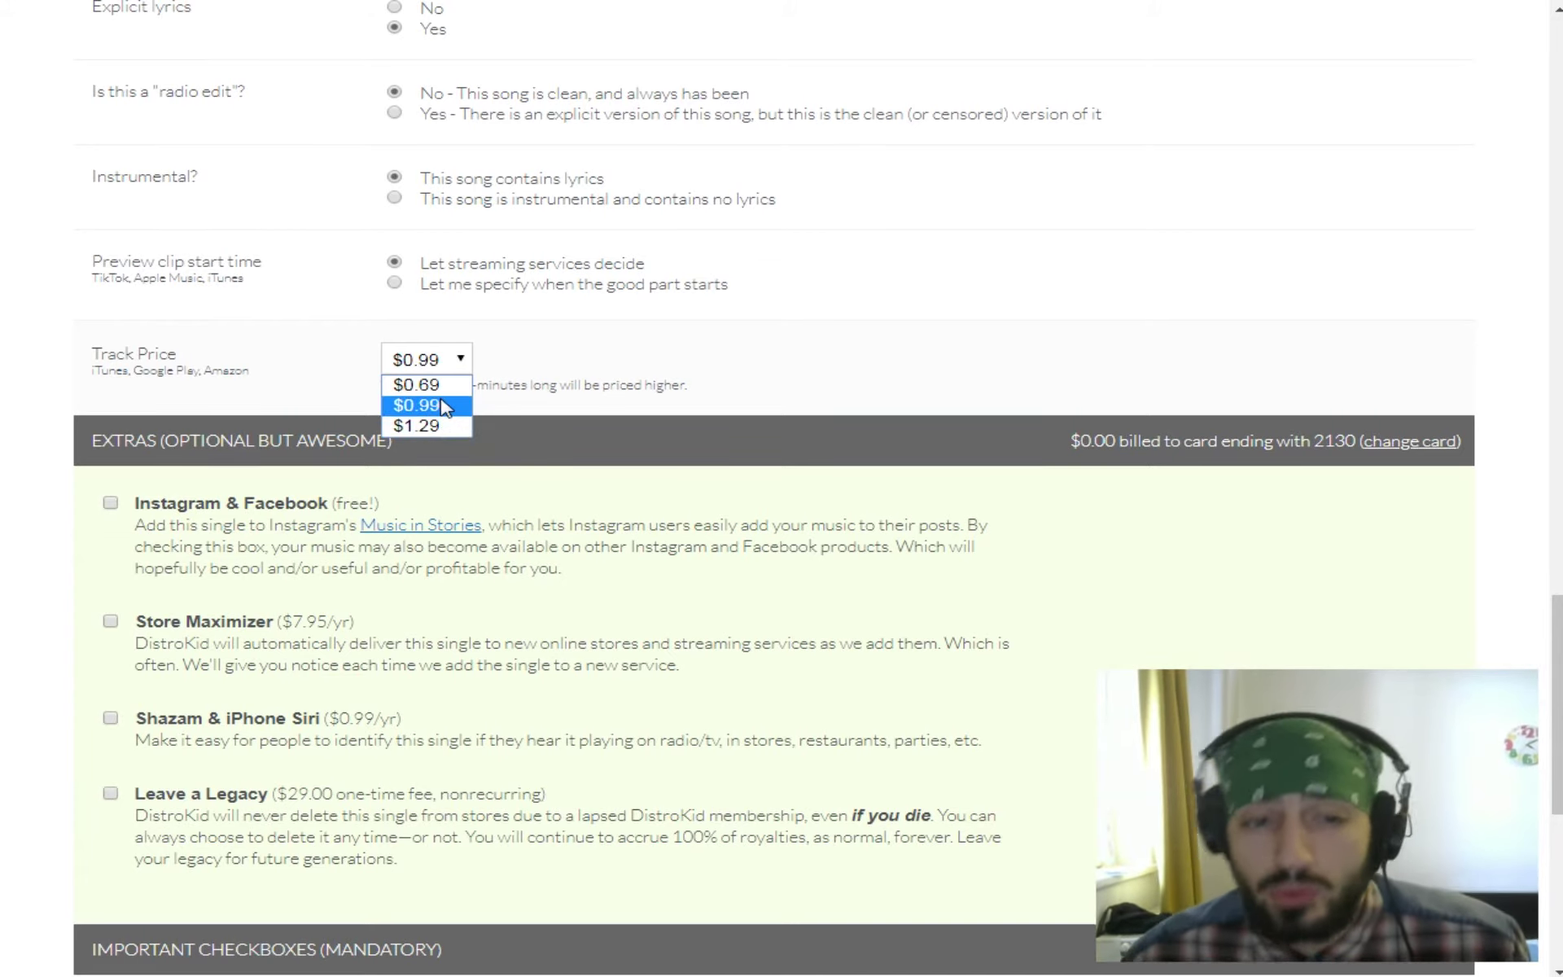
{"action": "left_click", "coordinate": [444, 411]}
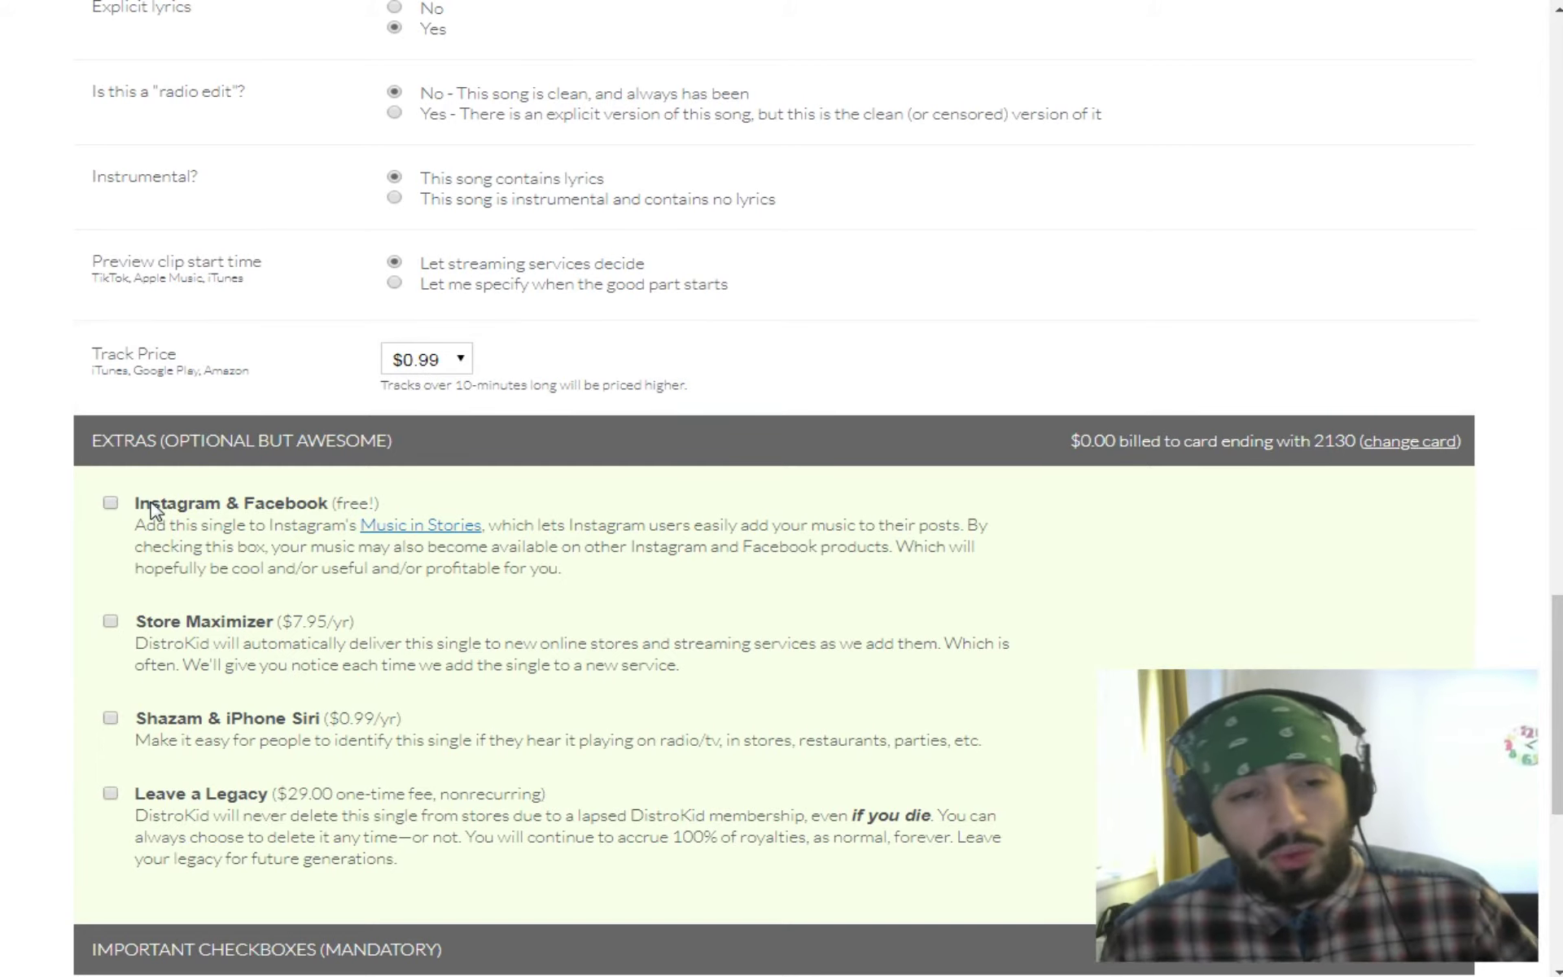
Scroll down the upload form to the Extras section.
{"action": "scroll", "coordinate": [151, 509], "scroll_direction": "down", "scroll_amount": 3}
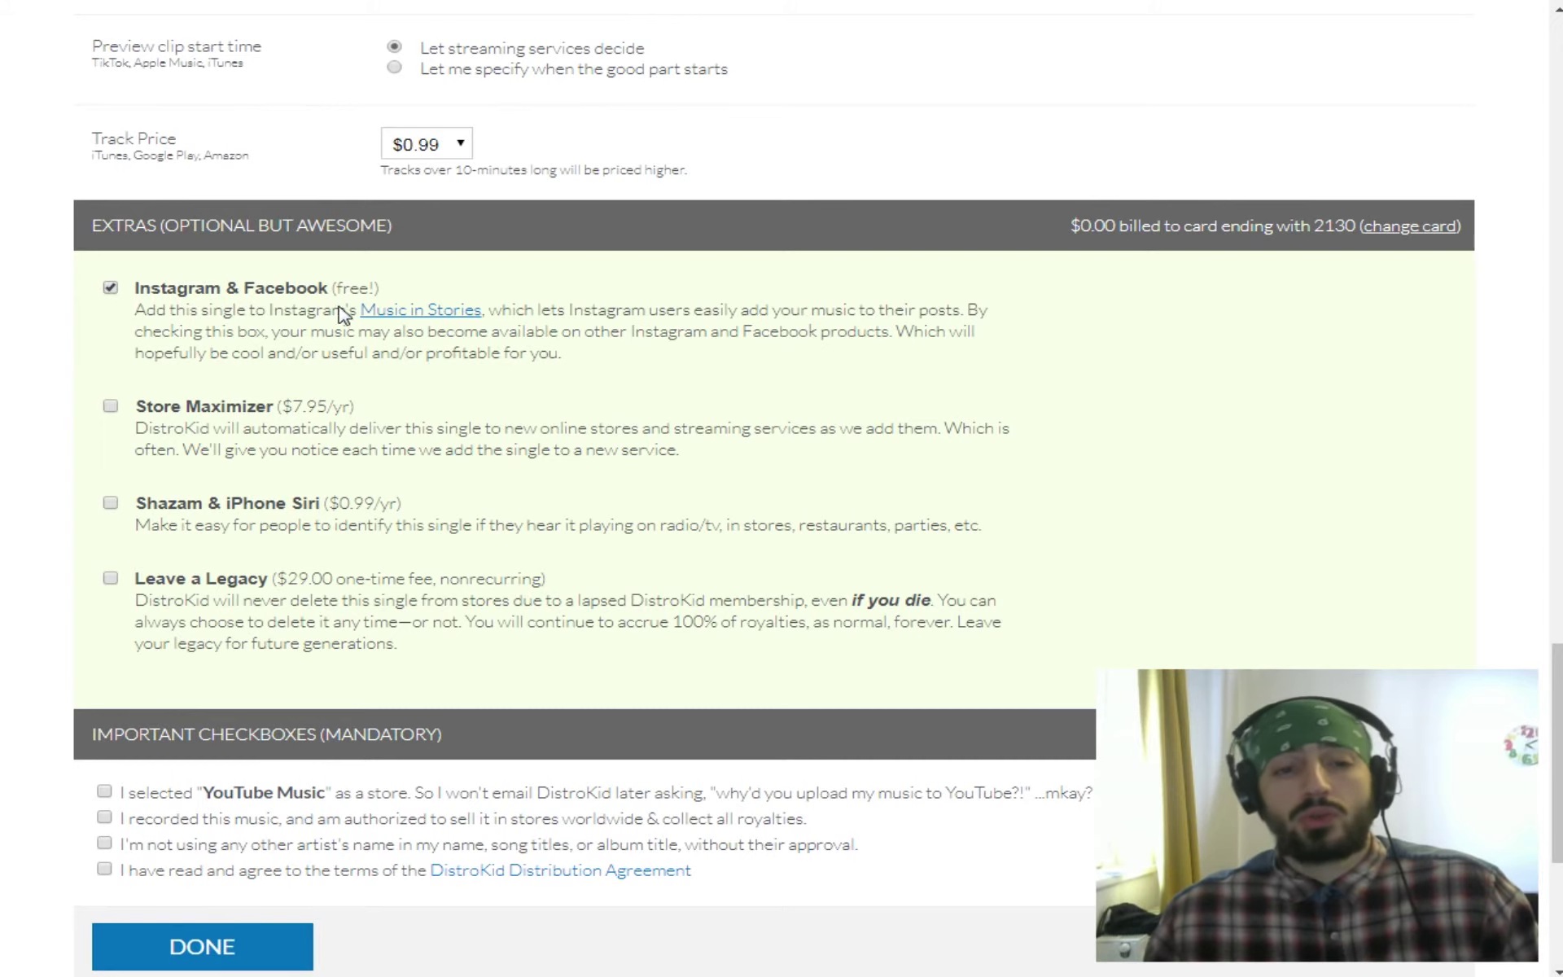
{"action": "scroll", "coordinate": [196, 436], "scroll_direction": "down", "scroll_amount": 1}
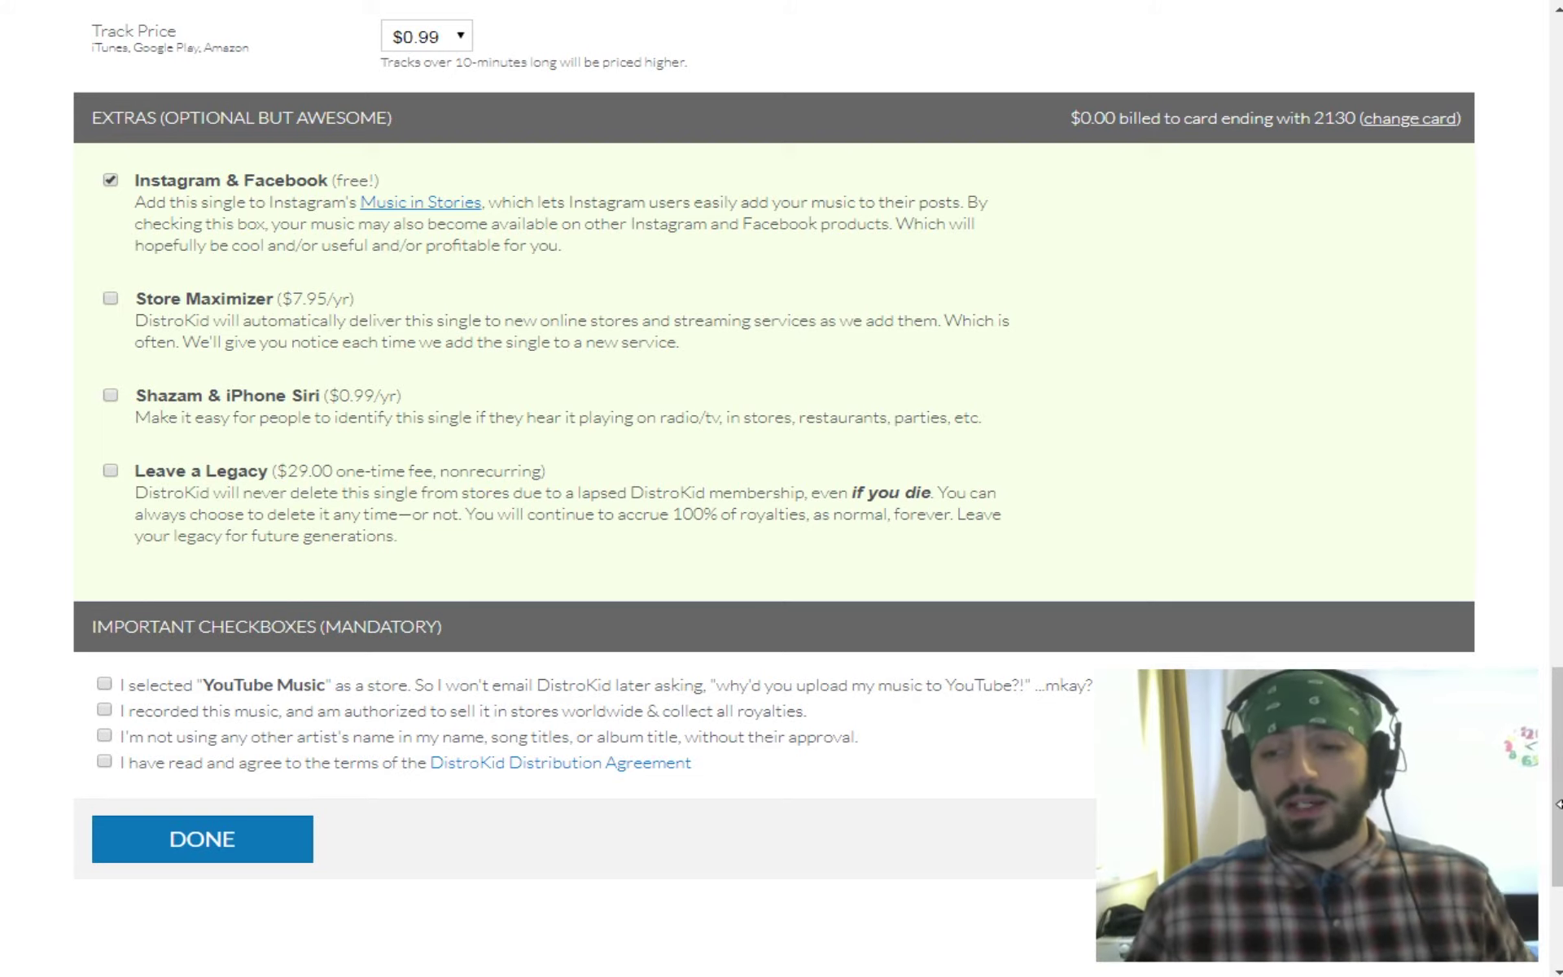
{"action": "left_click_drag", "start_coordinate": [1559, 806], "coordinate": [1550, 128]}
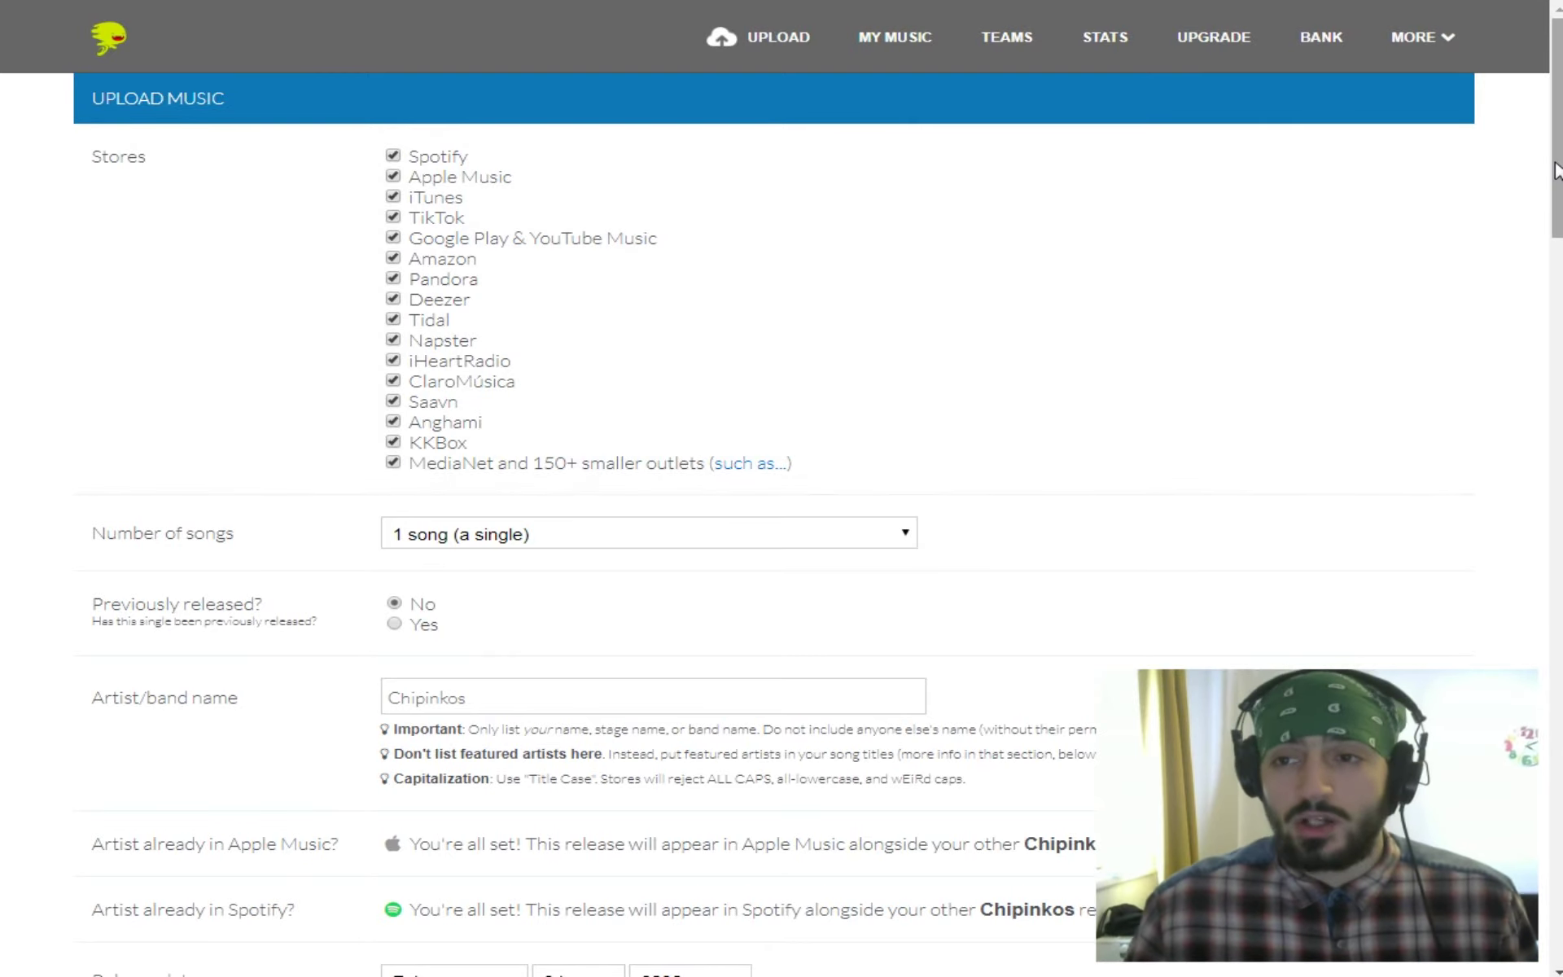
{"action": "left_click_drag", "start_coordinate": [1557, 130], "coordinate": [1557, 757]}
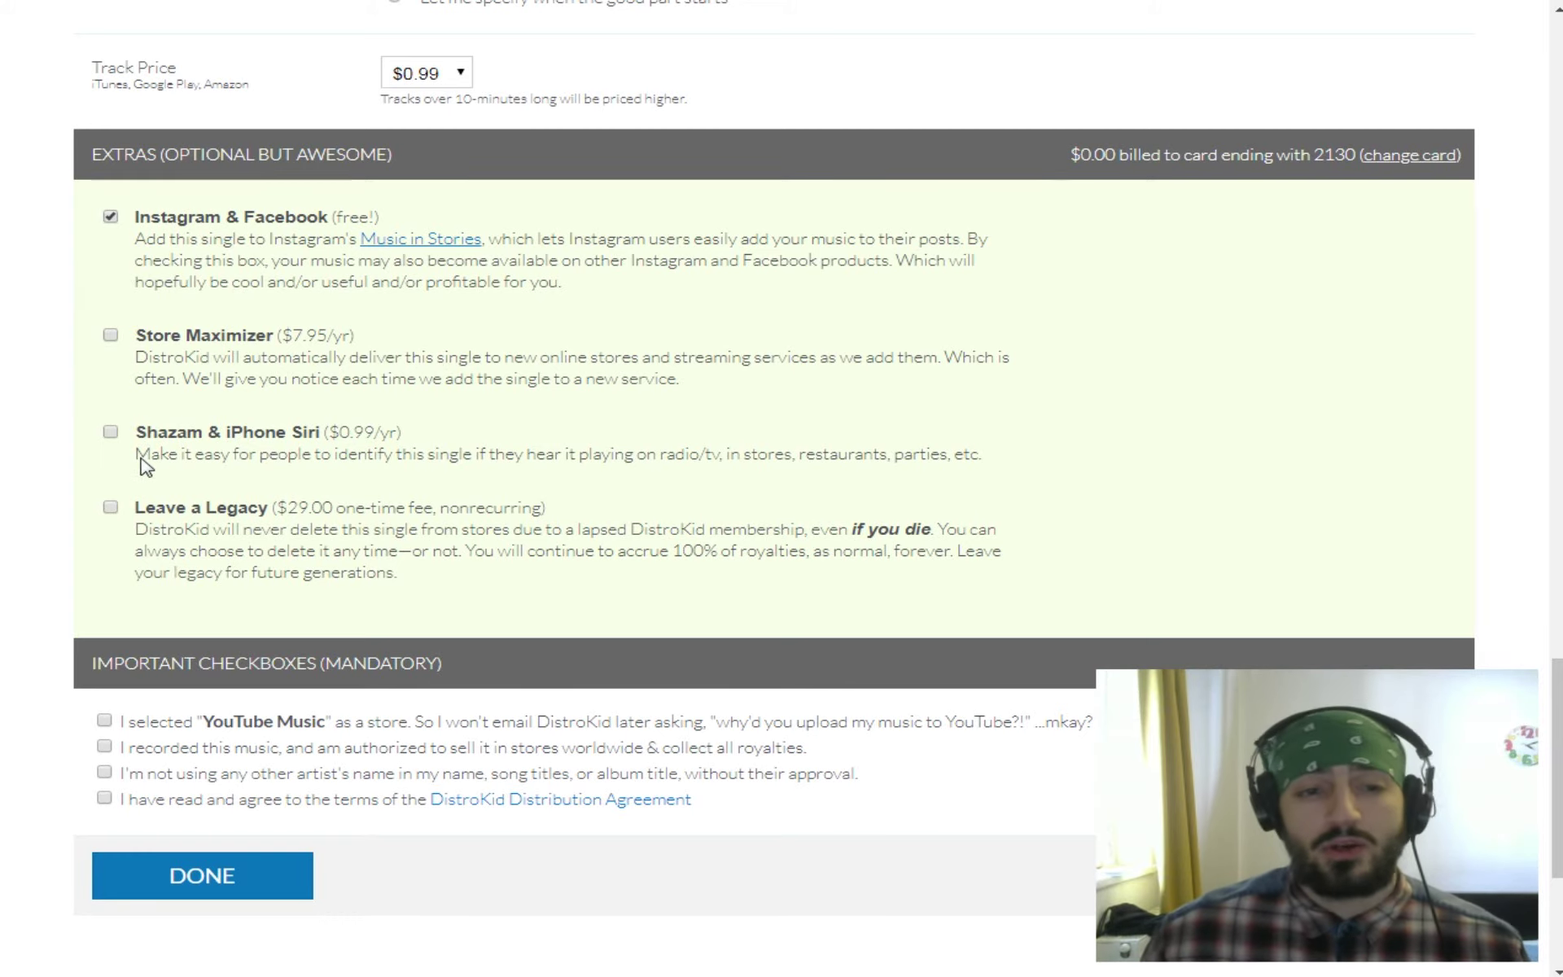
{"action": "scroll", "coordinate": [115, 489], "scroll_direction": "down", "scroll_amount": 1}
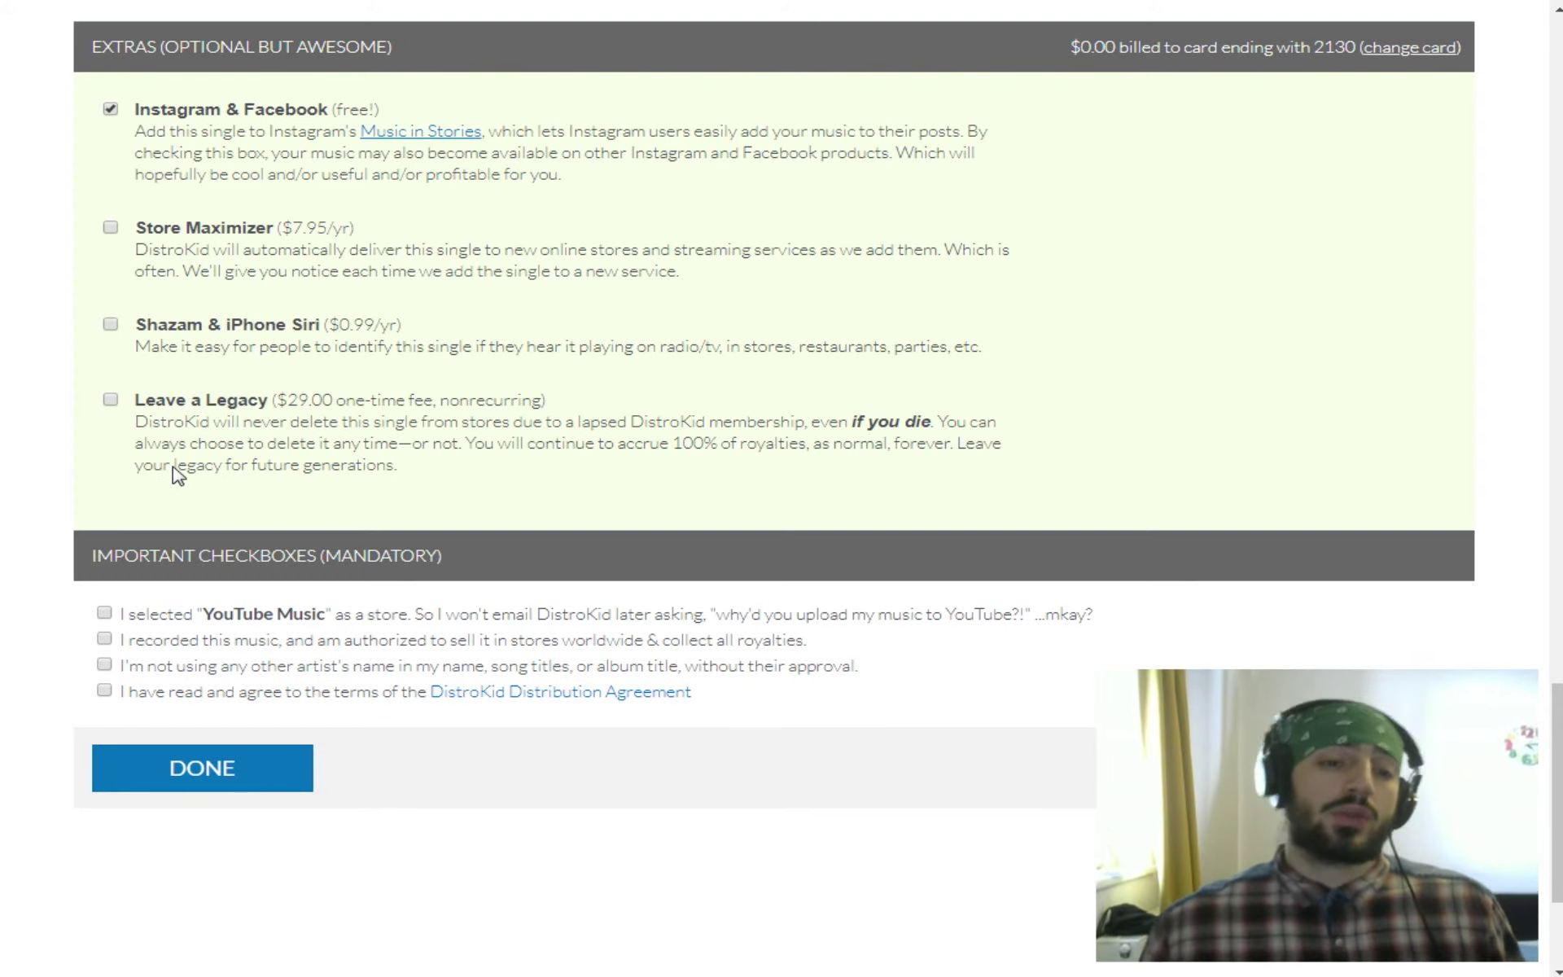
Tick the four mandatory boxes: YouTube Music, recording rights, no other artist names, Distribution Agreement.
{"action": "scroll", "coordinate": [105, 594], "scroll_direction": "down", "scroll_amount": 3}
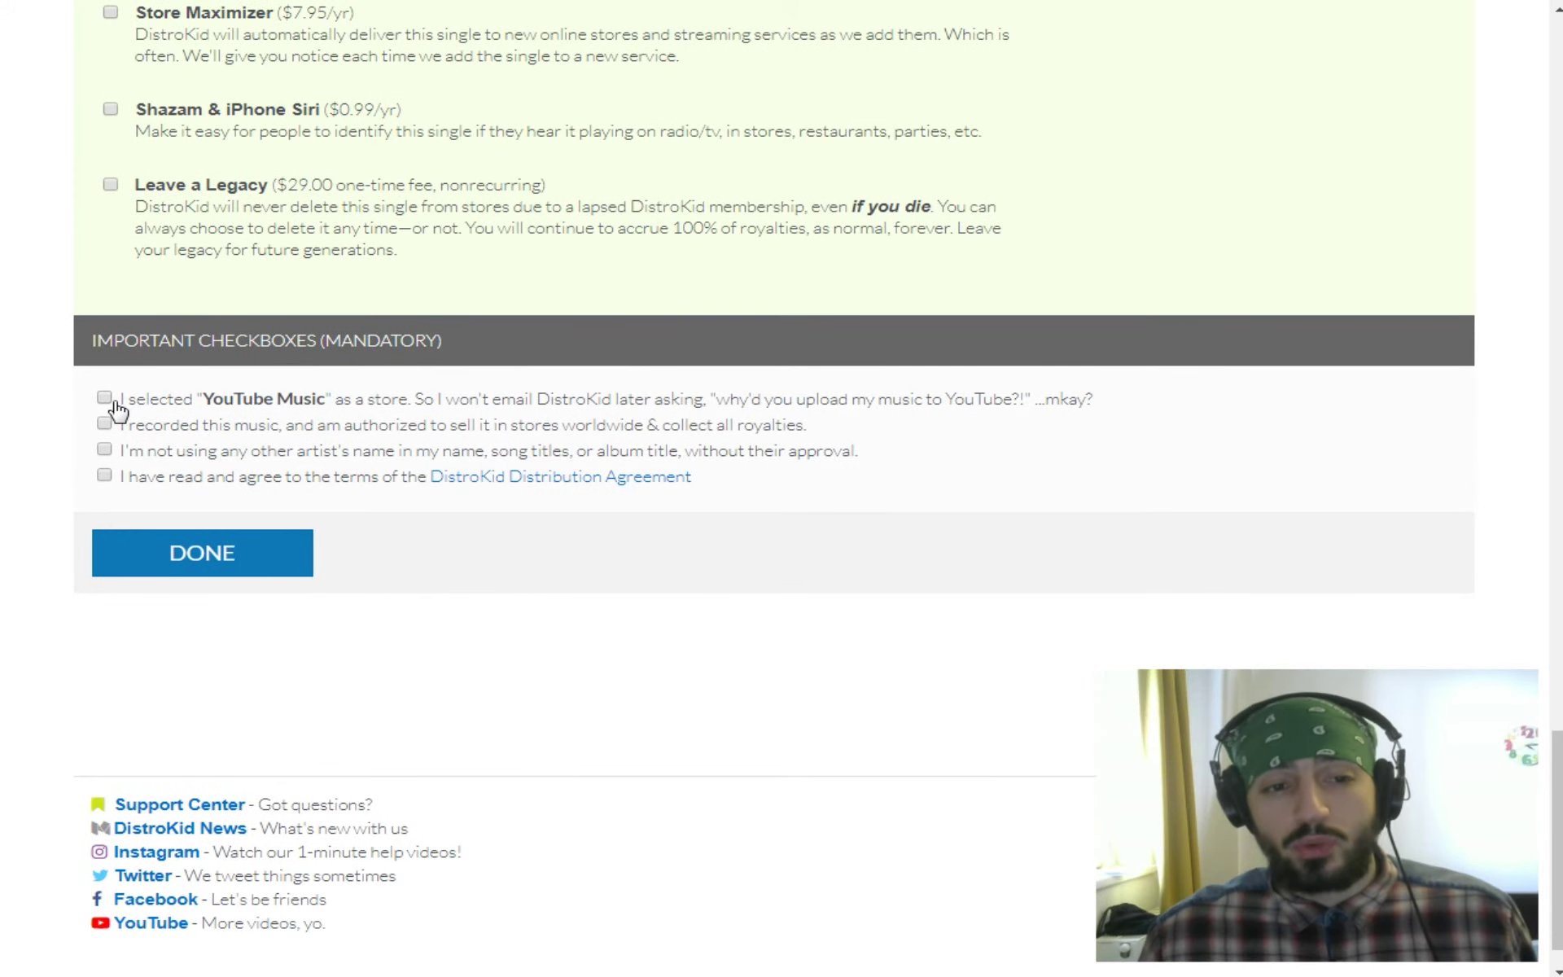
{"action": "left_click", "coordinate": [104, 398]}
{"action": "left_click", "coordinate": [104, 423]}
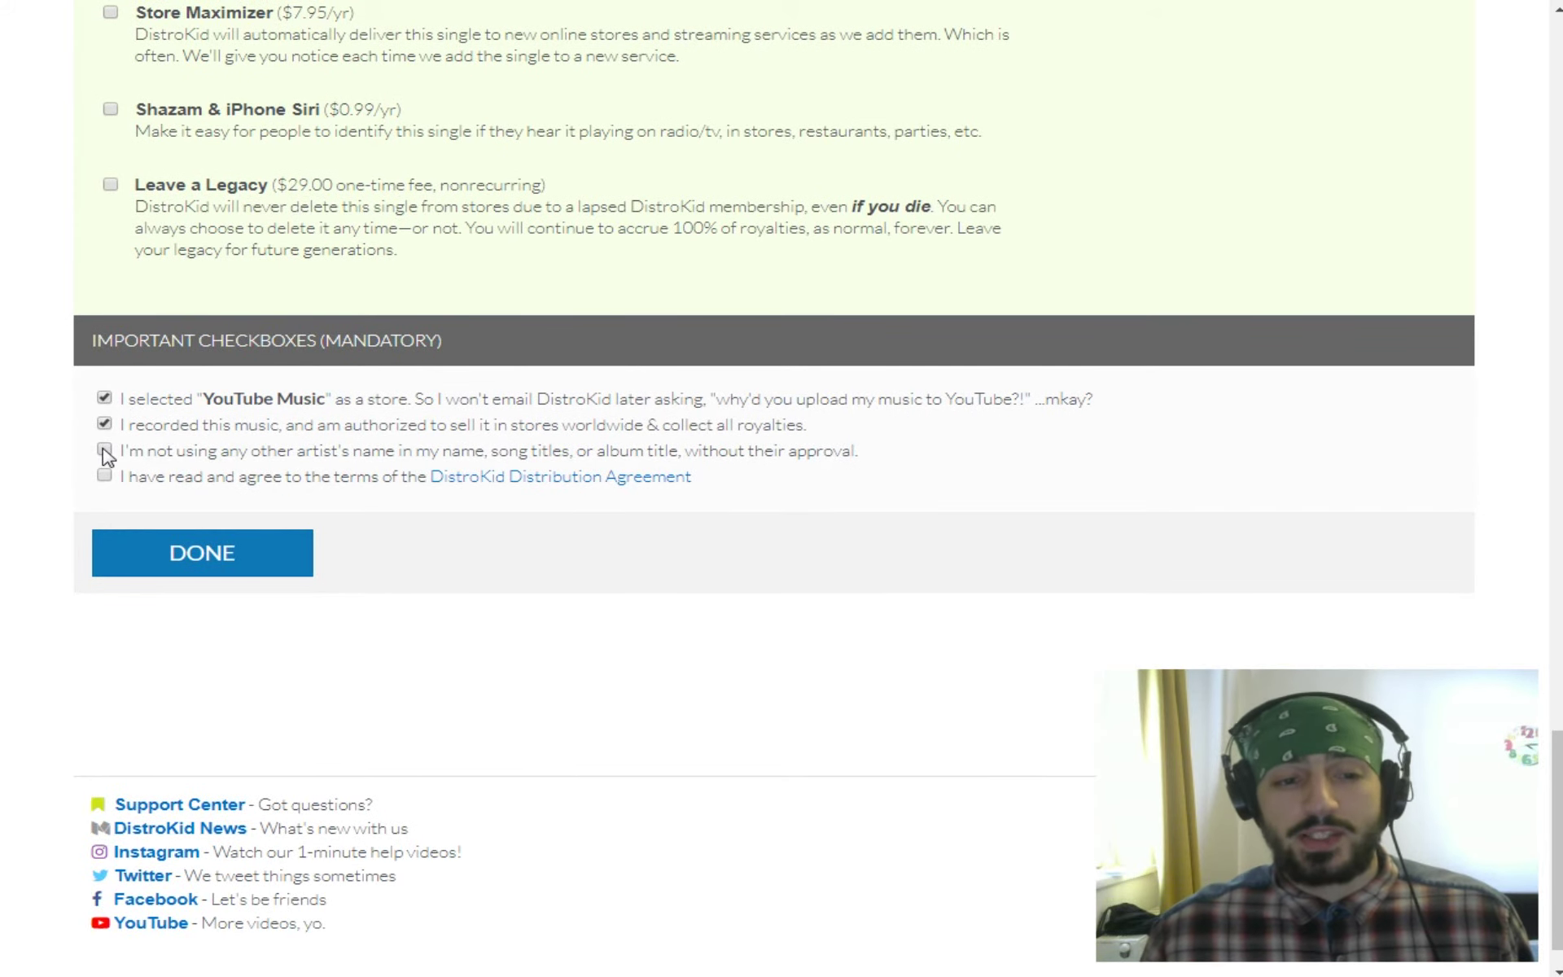
{"action": "left_click", "coordinate": [105, 451]}
{"action": "left_click", "coordinate": [104, 475]}
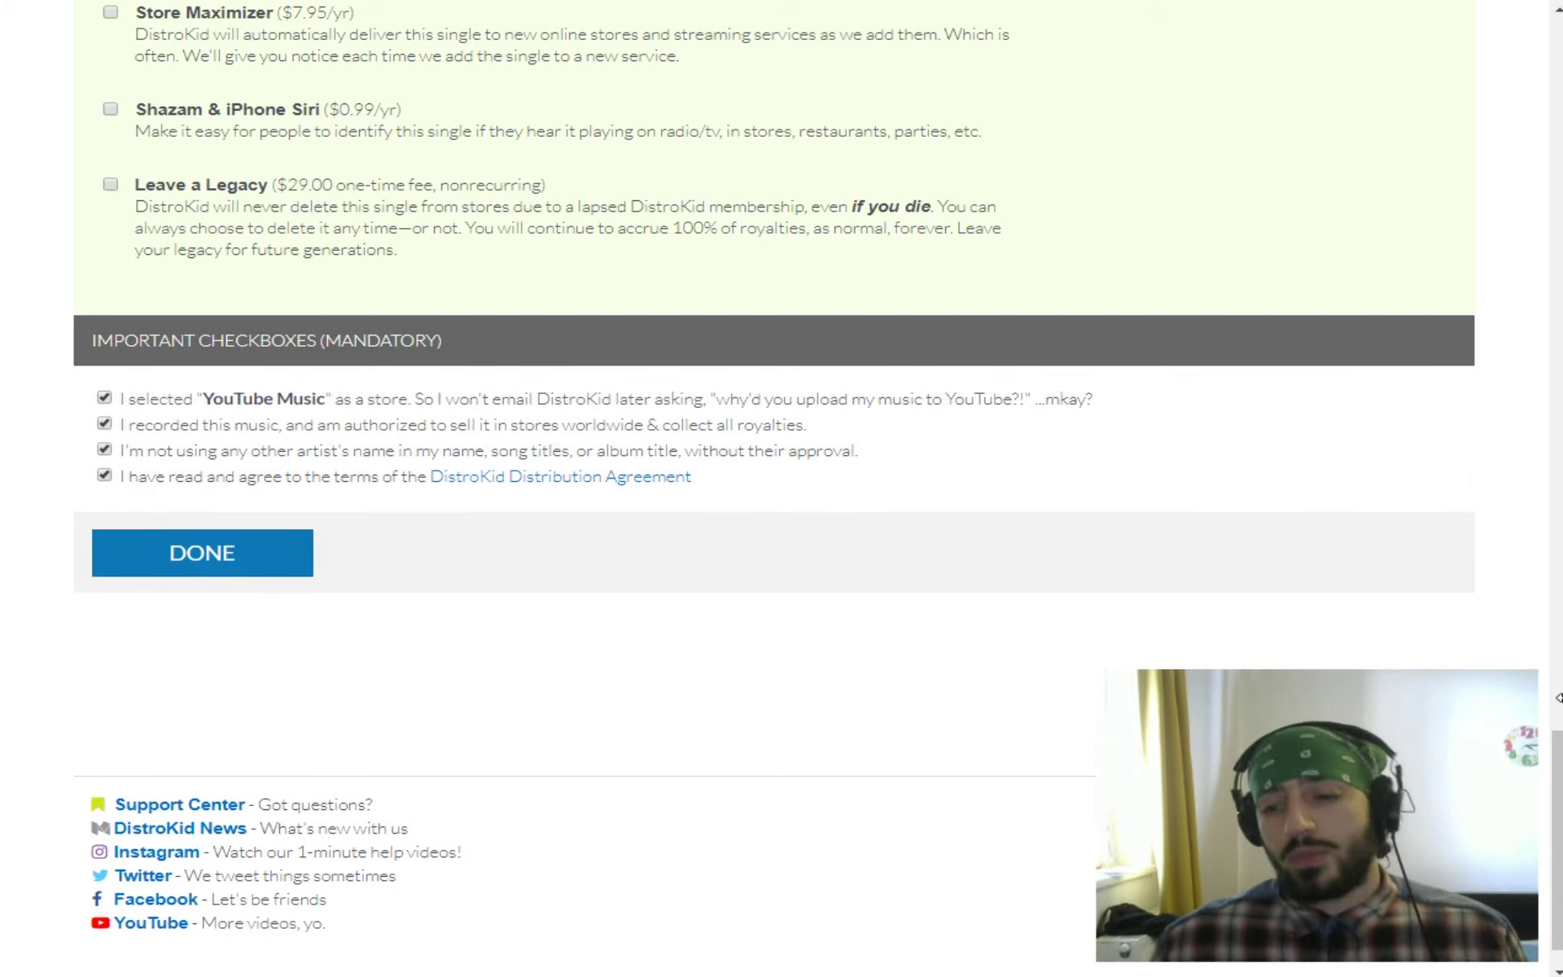
{"action": "scroll", "coordinate": [1524, 432], "scroll_direction": "up", "scroll_amount": 9}
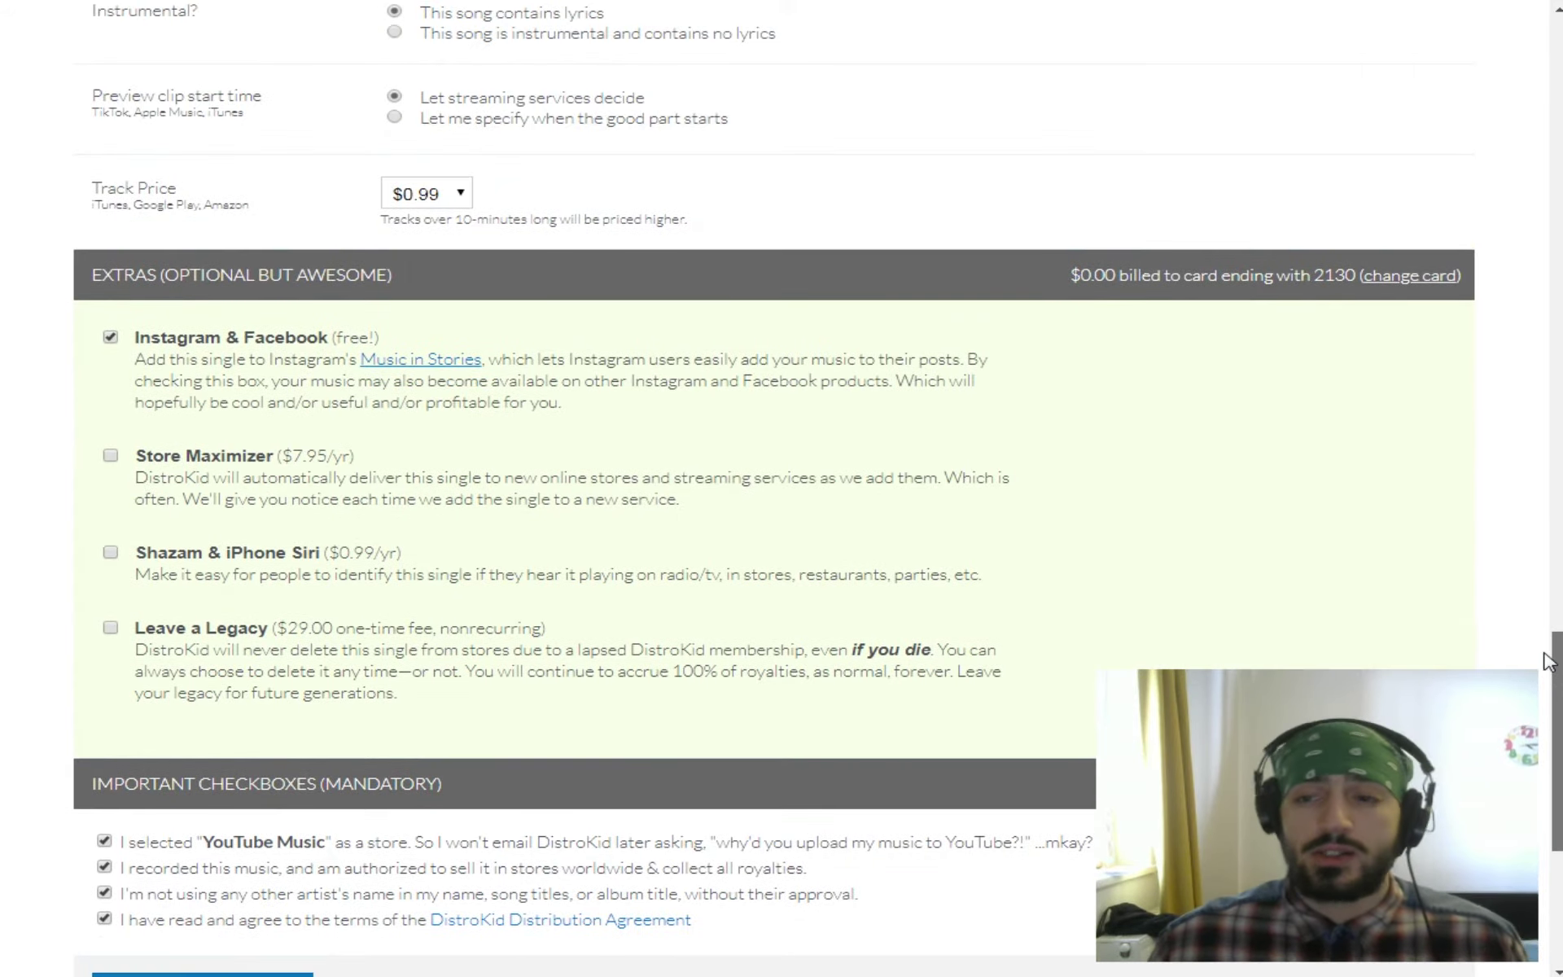
{"action": "scroll", "coordinate": [1524, 432], "scroll_direction": "up", "scroll_amount": 20}
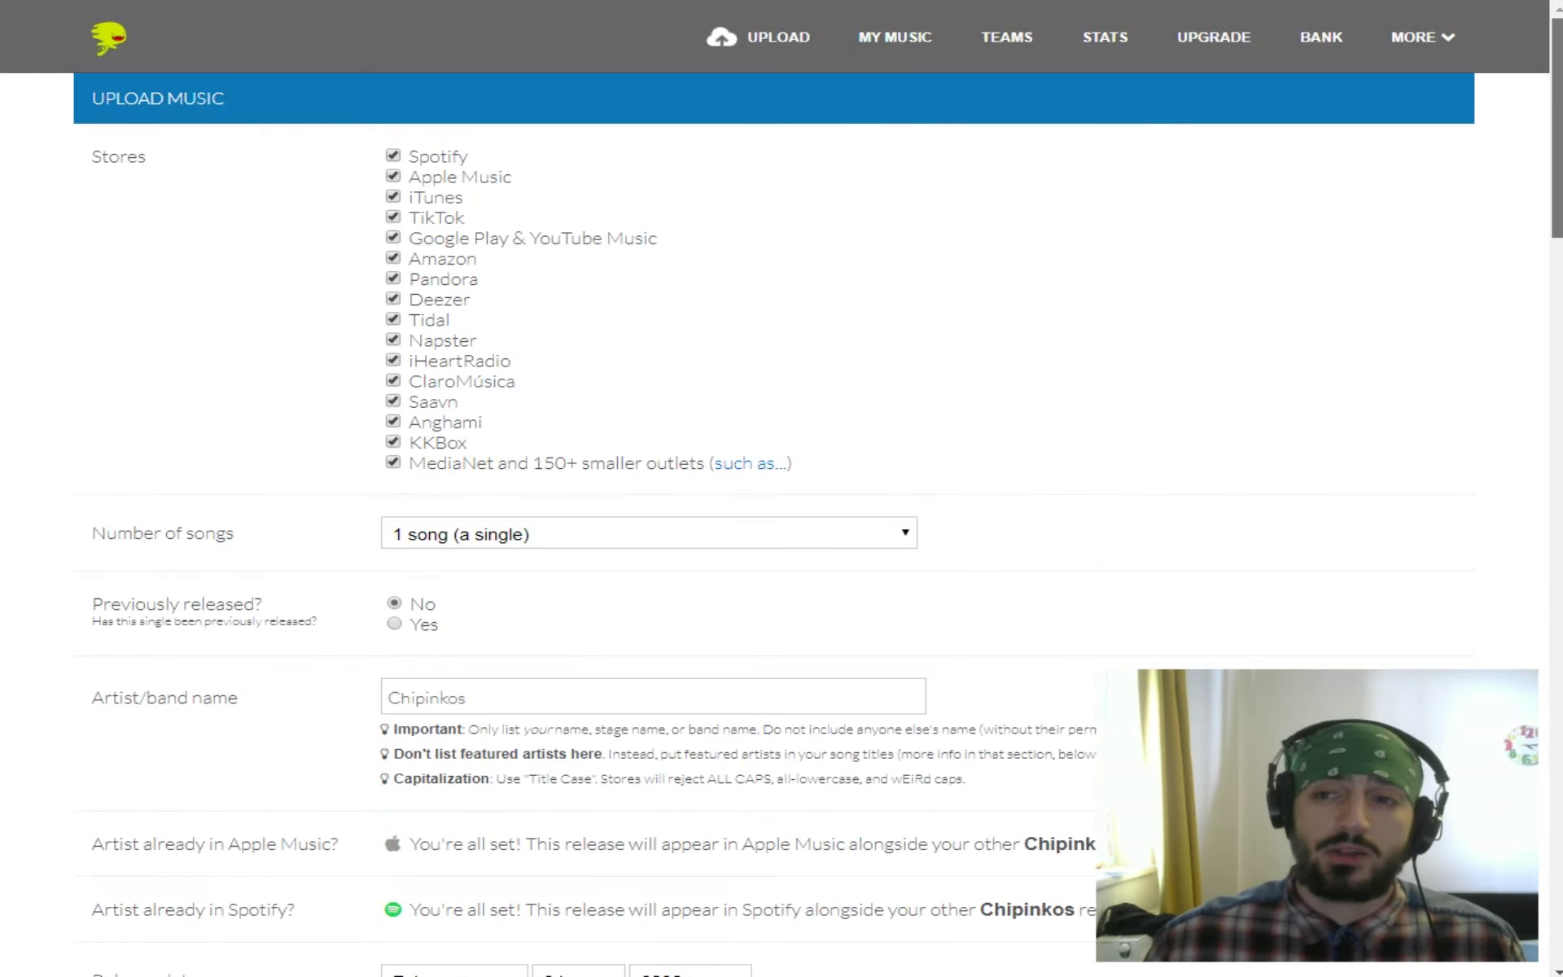
{"action": "mouse_move", "coordinate": [1556, 26]}
{"action": "left_mouse_down"}
{"action": "mouse_move", "coordinate": [1556, 746]}
{"action": "mouse_move", "coordinate": [1556, 27]}
{"action": "mouse_move", "coordinate": [1555, 39]}
{"action": "left_mouse_up"}
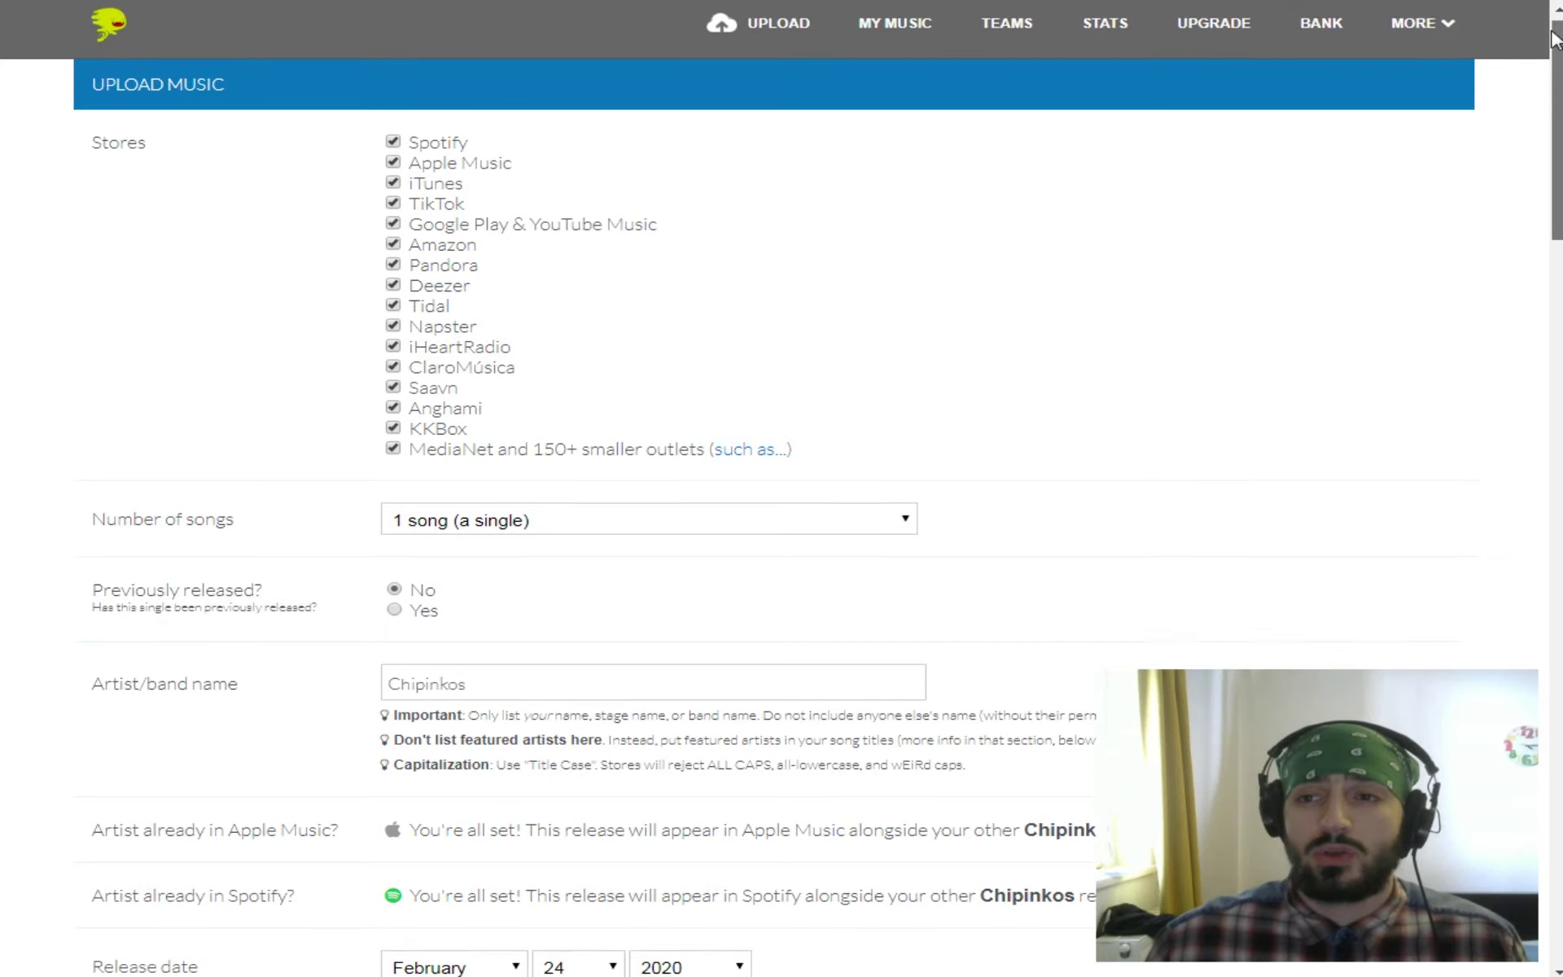
{"action": "scroll", "coordinate": [1552, 49], "scroll_direction": "up", "scroll_amount": 1}
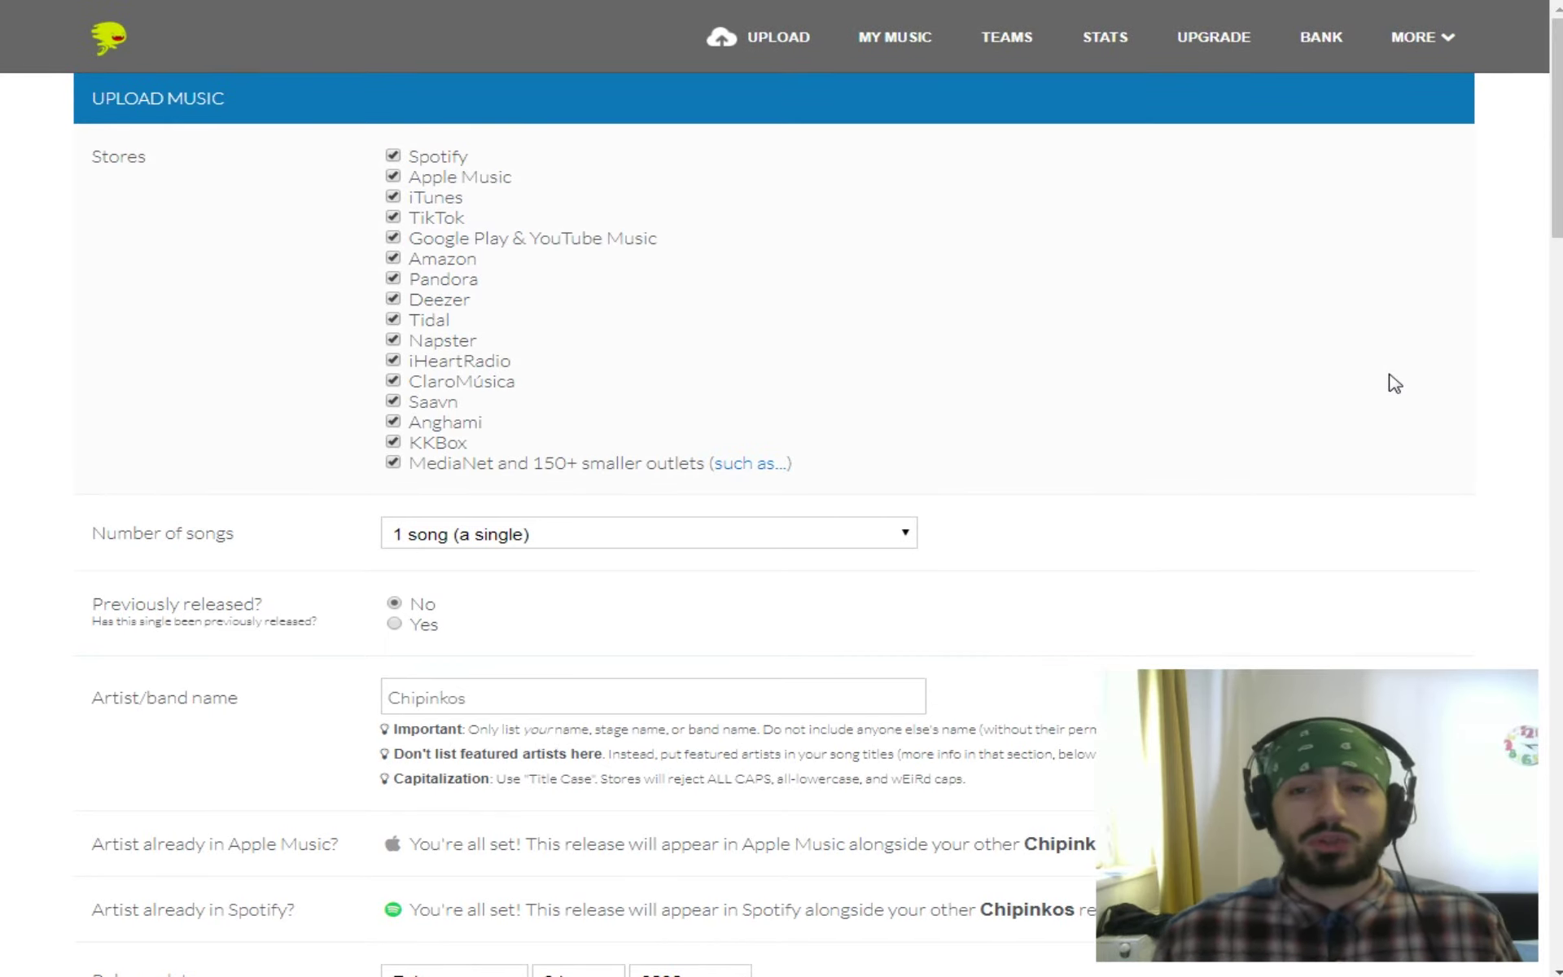